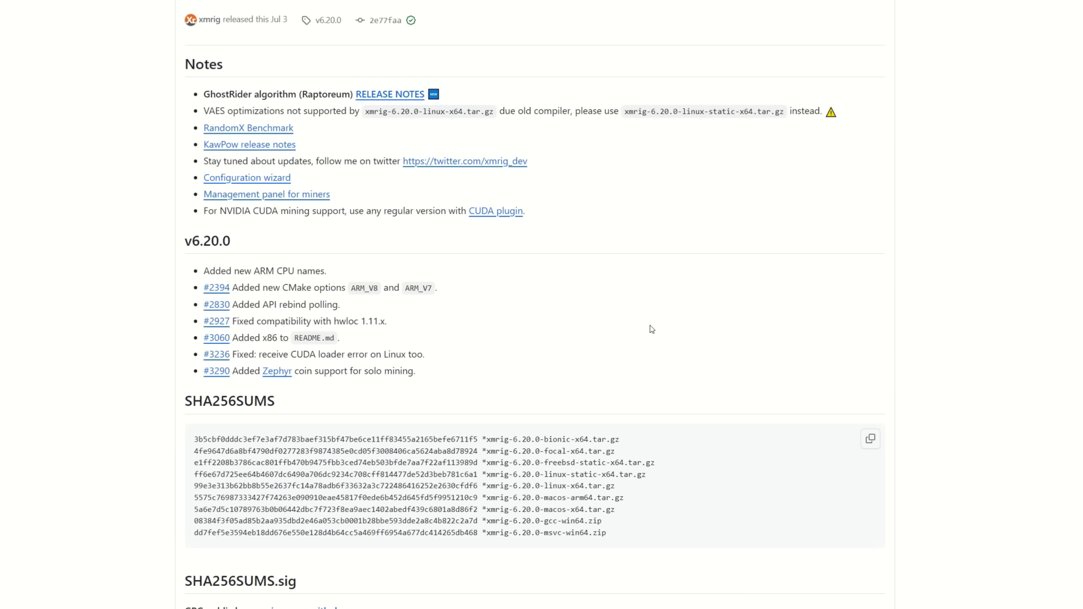
Scroll down through the xmrig v6.20.0 release page toward its assets.
{"action": "scroll", "coordinate": [668, 319], "scroll_direction": "down", "scroll_amount": 1}
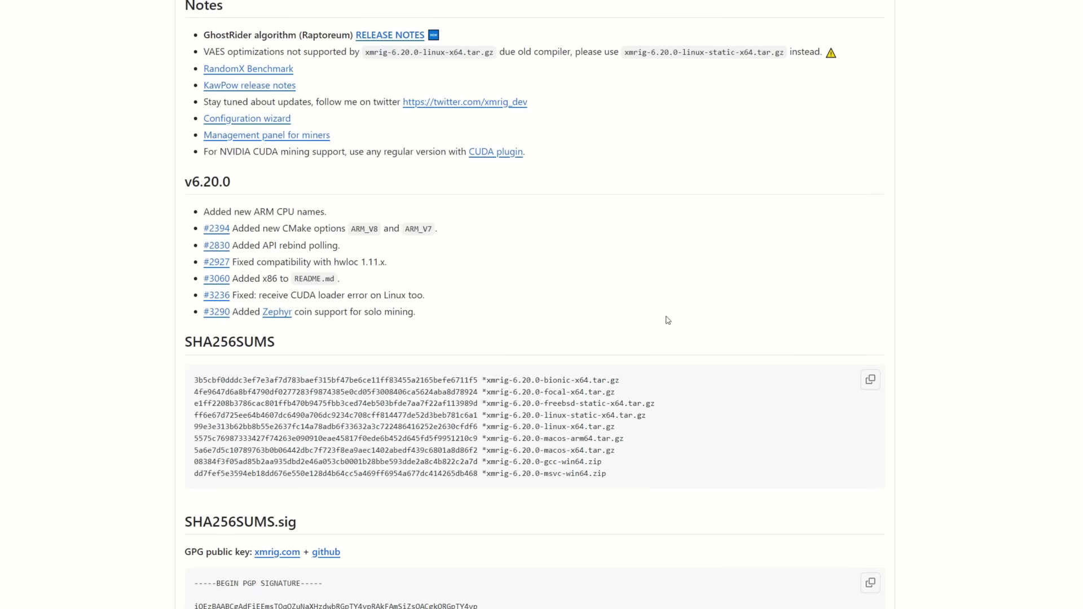
{"action": "scroll", "coordinate": [667, 320], "scroll_direction": "down", "scroll_amount": 7}
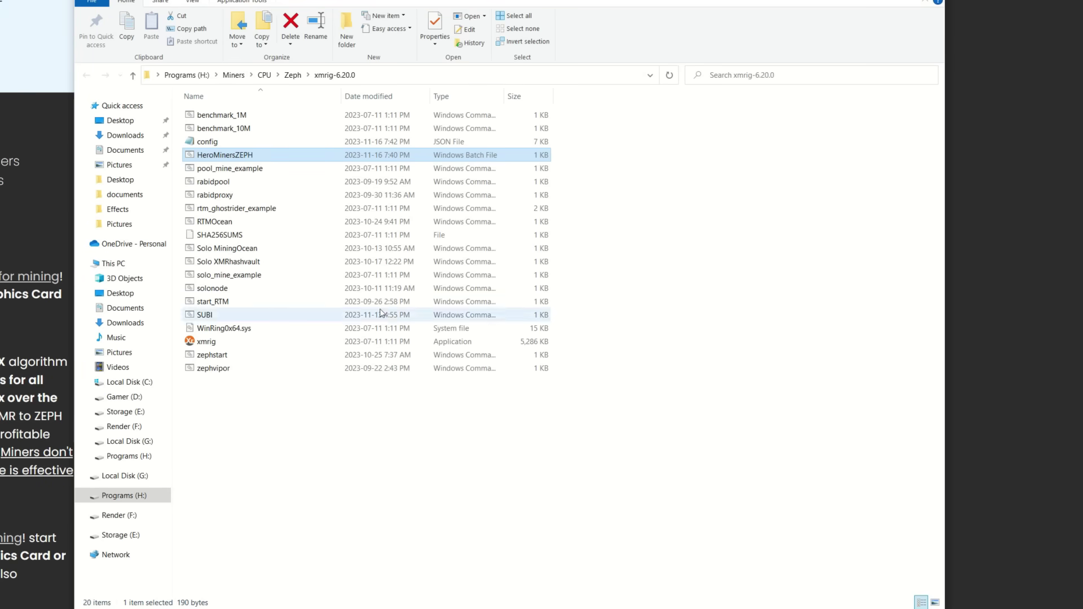
Copy the HeroMinersZEPH batch file and paste a duplicate into the xmrig-6.20.0 folder.
{"action": "right_click", "coordinate": [221, 156]}
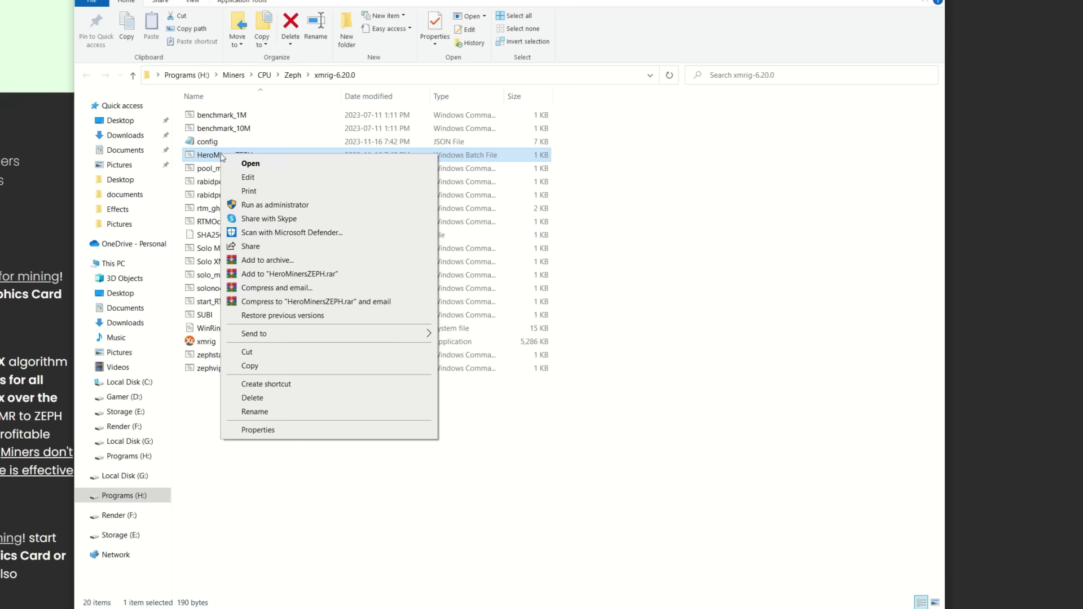
{"action": "left_click", "coordinate": [251, 365]}
{"action": "left_click", "coordinate": [243, 398]}
{"action": "right_click", "coordinate": [244, 398]}
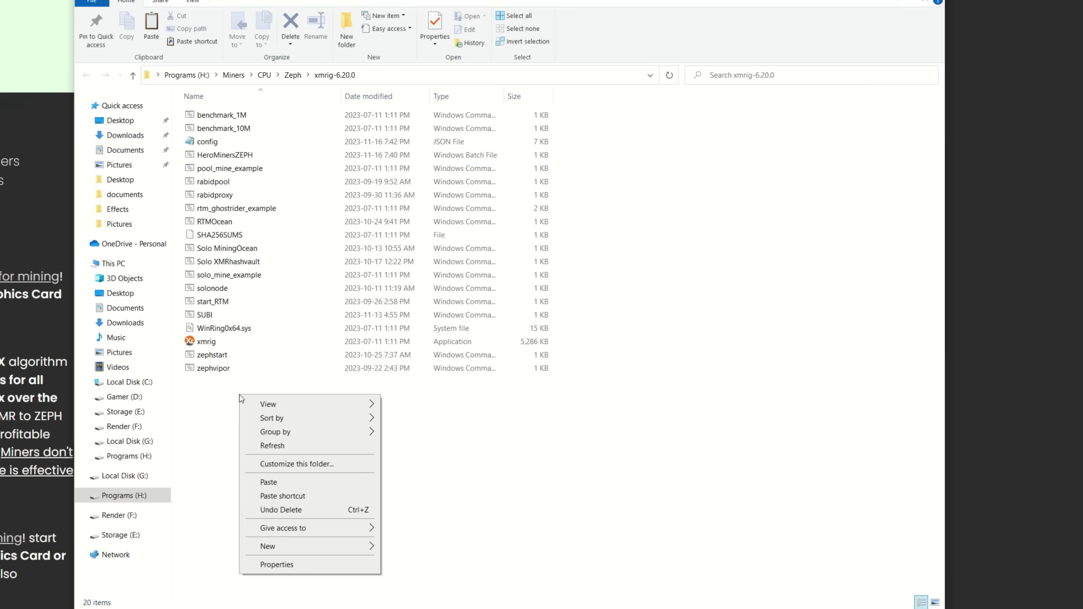
{"action": "left_click", "coordinate": [277, 483]}
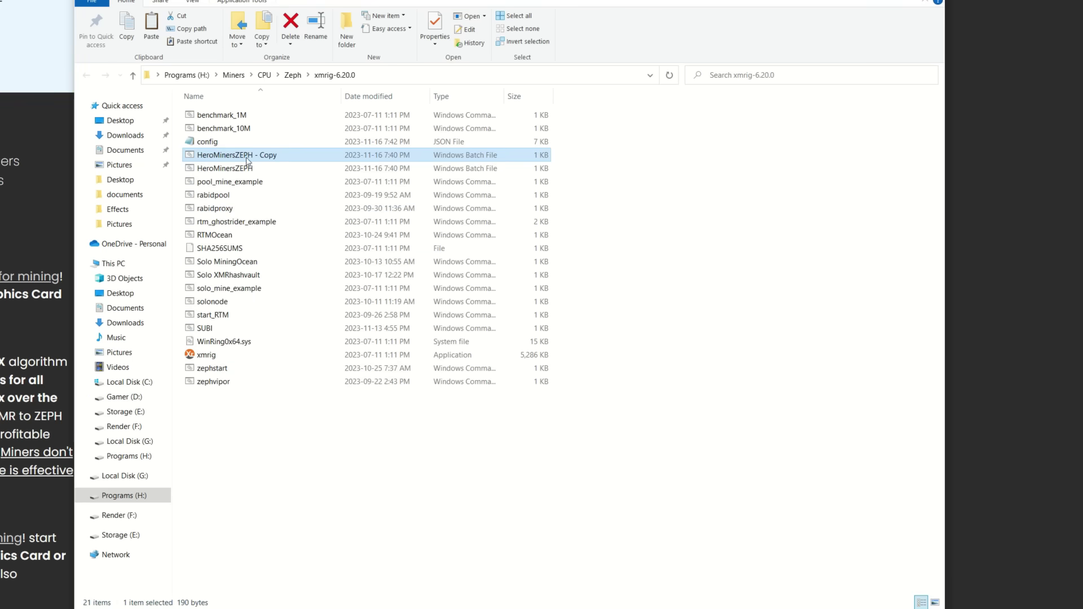
Rename the duplicate to 'unminable' and open it as text in Notepad.
{"action": "left_click", "coordinate": [271, 155]}
{"action": "left_click", "coordinate": [280, 156]}
{"action": "key", "text": "BackSpace"}
{"action": "key", "text": "BackSpace"}
{"action": "key", "text": "BackSpace"}
{"action": "key", "text": "BackSpace"}
{"action": "key", "text": "BackSpace"}
{"action": "key", "text": "BackSpace"}
{"action": "key", "text": "BackSpace"}
{"action": "key", "text": "BackSpace"}
{"action": "key", "text": "BackSpace"}
{"action": "key", "text": "BackSpace"}
{"action": "key", "text": "BackSpace"}
{"action": "key", "text": "BackSpace"}
{"action": "key", "text": "BackSpace"}
{"action": "key", "text": "BackSpace"}
{"action": "key", "text": "BackSpace"}
{"action": "key", "text": "BackSpace"}
{"action": "key", "text": "BackSpace"}
{"action": "key", "text": "BackSpace"}
{"action": "key", "text": "BackSpace"}
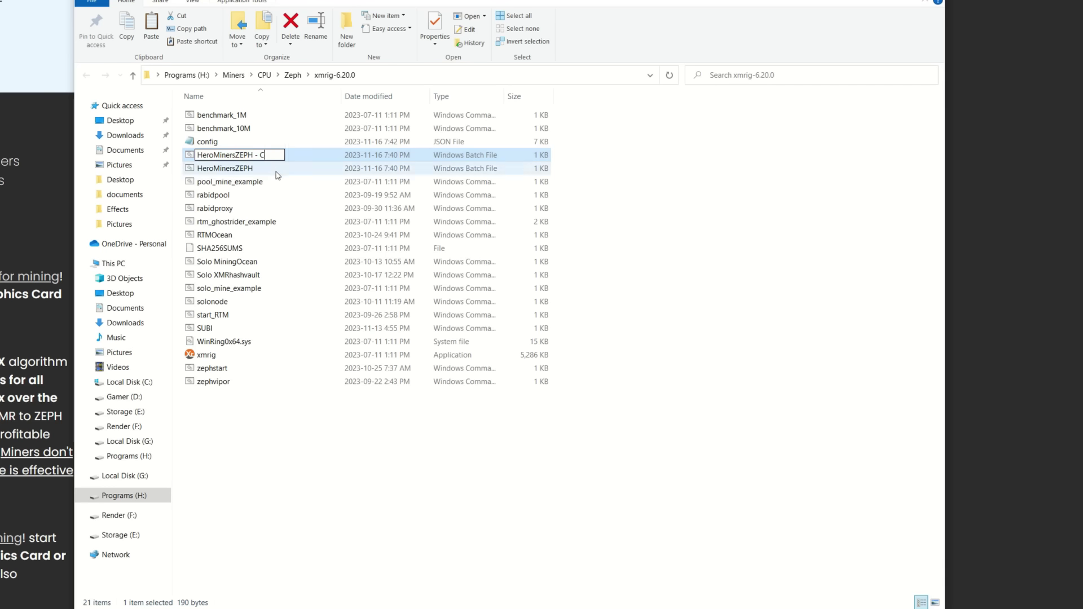
{"action": "key", "text": "BackSpace"}
{"action": "key", "text": "BackSpace"}
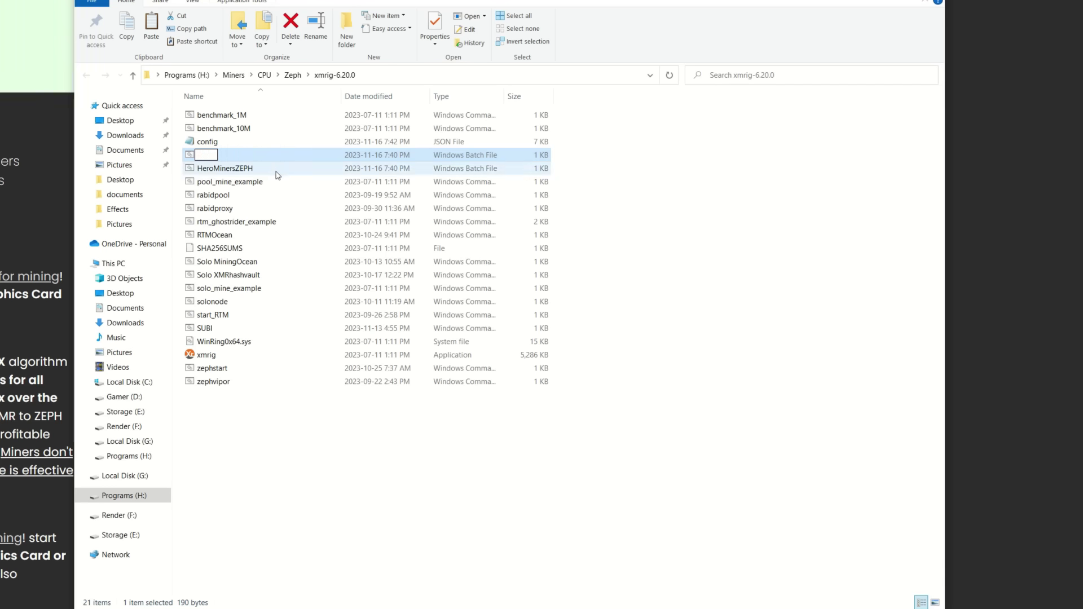
{"action": "type", "text": "unminable"}
{"action": "key", "text": "Return"}
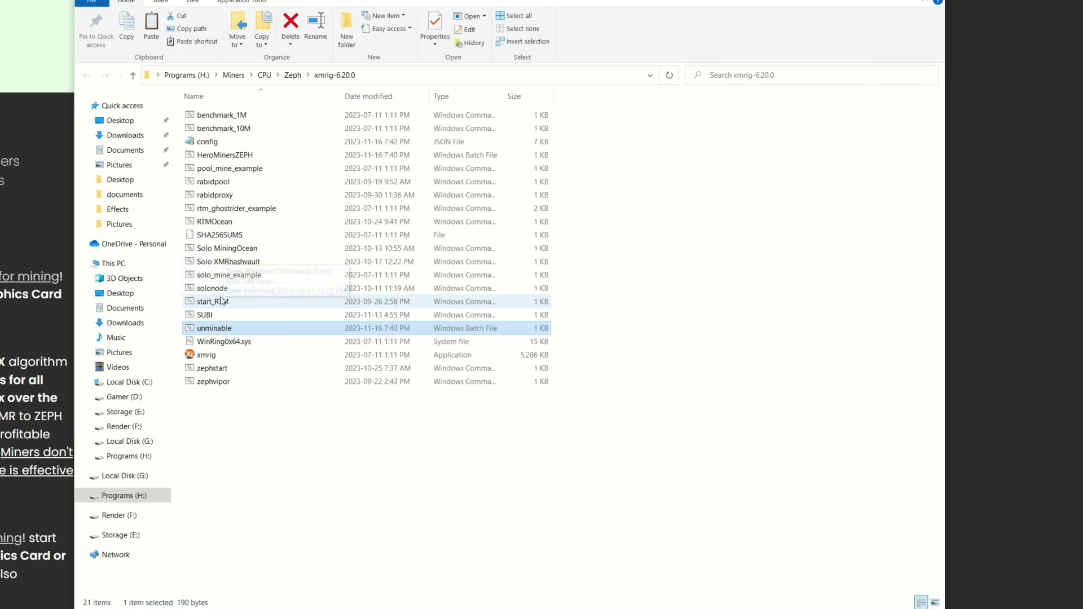
{"action": "right_click", "coordinate": [213, 328]}
{"action": "left_click", "coordinate": [232, 351]}
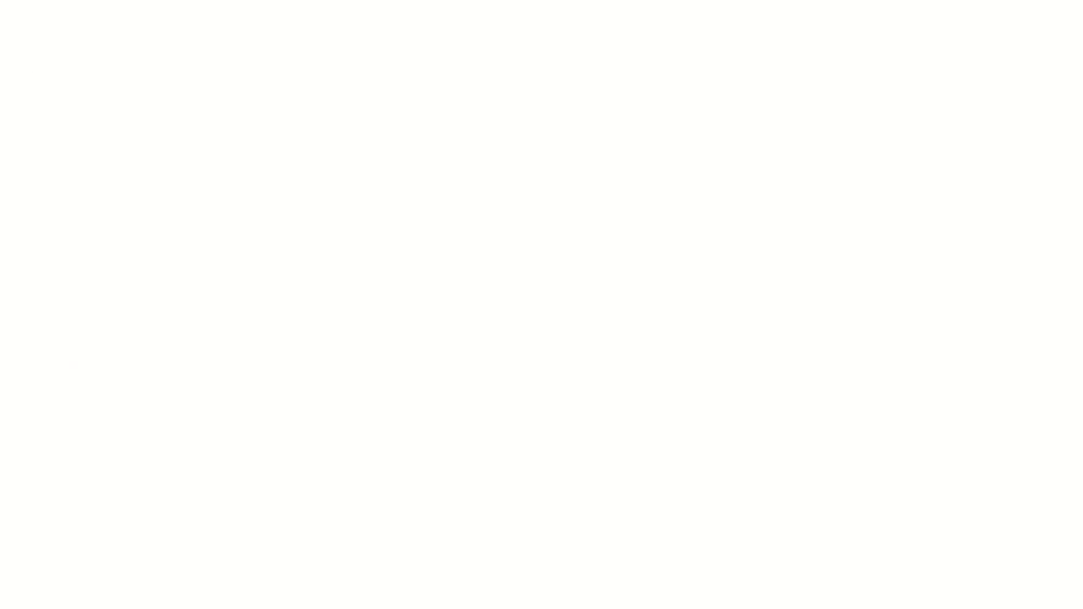
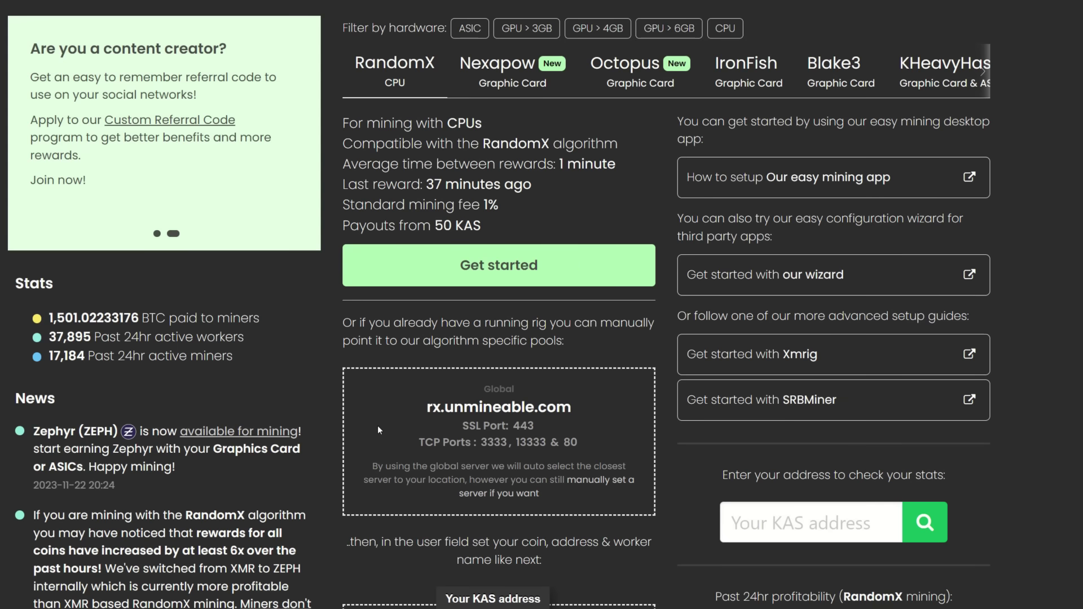
Filter unMineable's algorithms by CPU hardware so only RandomX and its pool details show.
{"action": "left_click", "coordinate": [978, 67]}
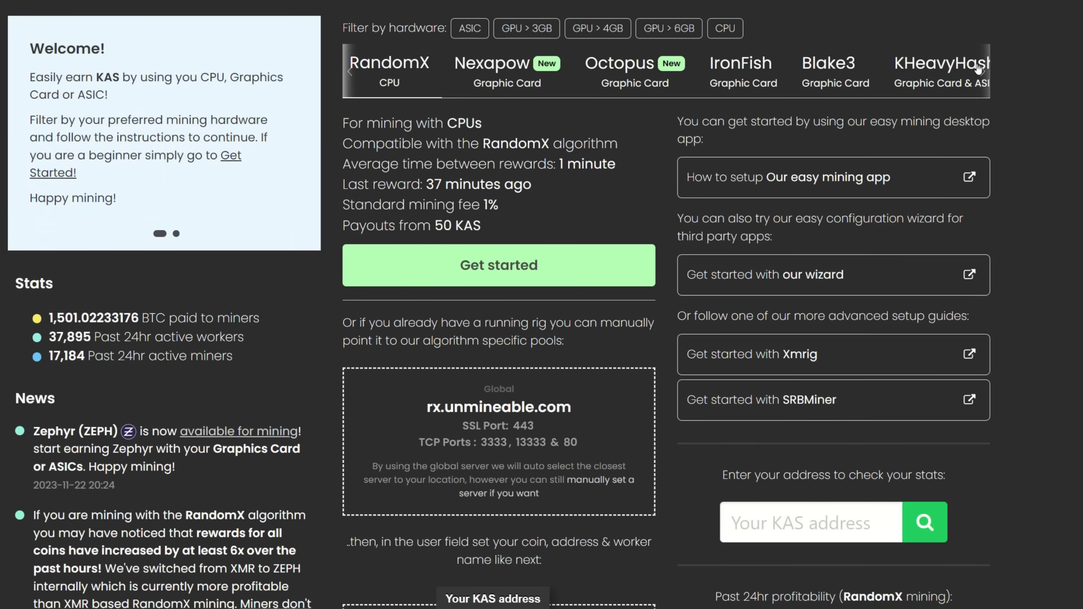
{"action": "left_click", "coordinate": [734, 31]}
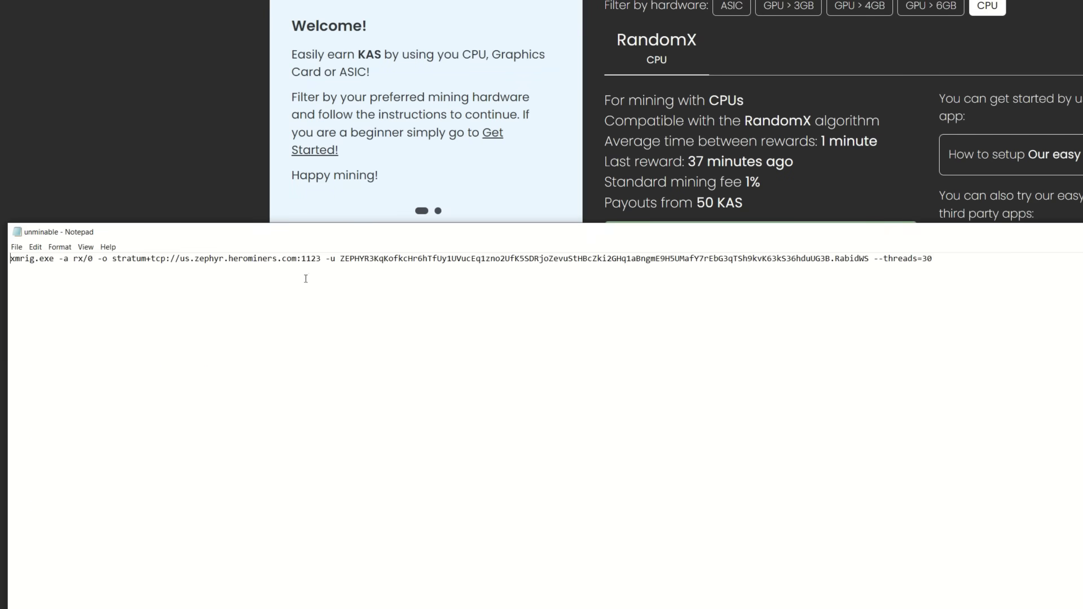
Replace the herominers pool in the xmrig command with rx.unmineable.com:3333.
{"action": "key", "text": "BackSpace"}
{"action": "key", "text": "BackSpace"}
{"action": "key", "text": "BackSpace"}
{"action": "key", "text": "BackSpace"}
{"action": "key", "text": "BackSpace"}
{"action": "key", "text": "BackSpace"}
{"action": "key", "text": "BackSpace"}
{"action": "key", "text": "BackSpace"}
{"action": "key", "text": "BackSpace"}
{"action": "key", "text": "BackSpace"}
{"action": "key", "text": "BackSpace"}
{"action": "key", "text": "BackSpace"}
{"action": "key", "text": "BackSpace"}
{"action": "key", "text": "BackSpace"}
{"action": "key", "text": "BackSpace"}
{"action": "key", "text": "BackSpace"}
{"action": "key", "text": "BackSpace"}
{"action": "key", "text": "BackSpace"}
{"action": "key", "text": "BackSpace"}
{"action": "key", "text": "BackSpace"}
{"action": "key", "text": "BackSpace"}
{"action": "key", "text": "BackSpace"}
{"action": "key", "text": "BackSpace"}
{"action": "key", "text": "BackSpace"}
{"action": "key", "text": "BackSpace"}
{"action": "key", "text": "BackSpace"}
{"action": "key", "text": "BackSpace"}
{"action": "key", "text": "BackSpace"}
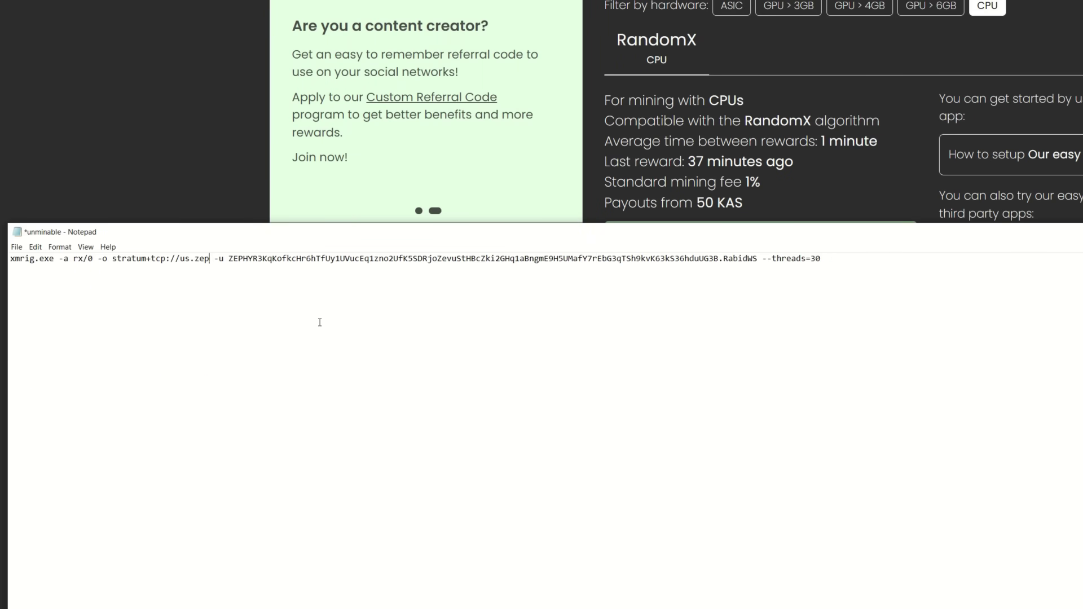
{"action": "type", "text": "rx.unmineable.com"}
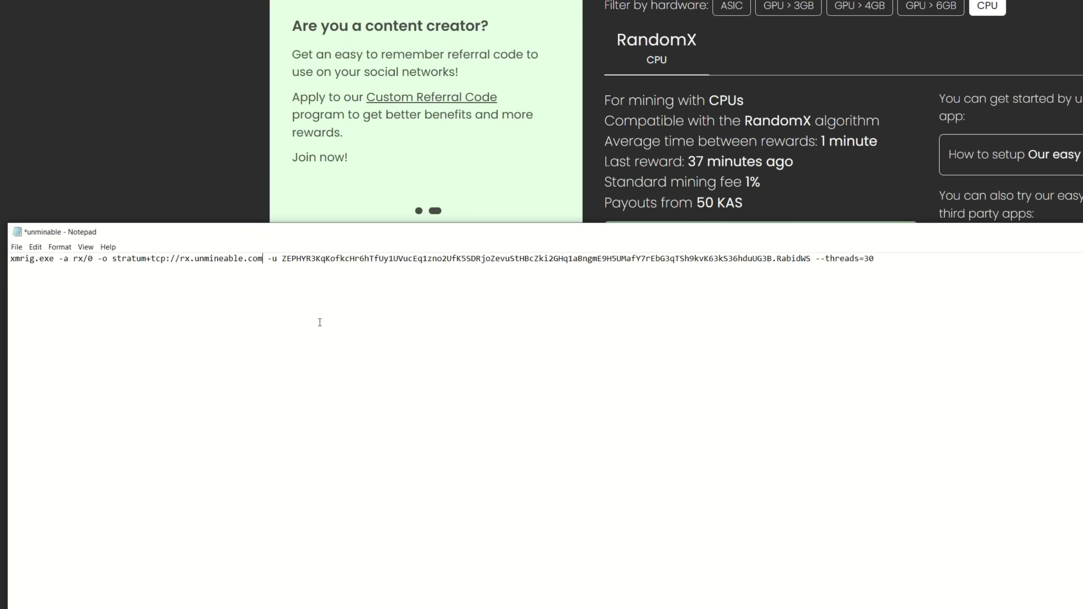
{"action": "type", "text": ":333"}
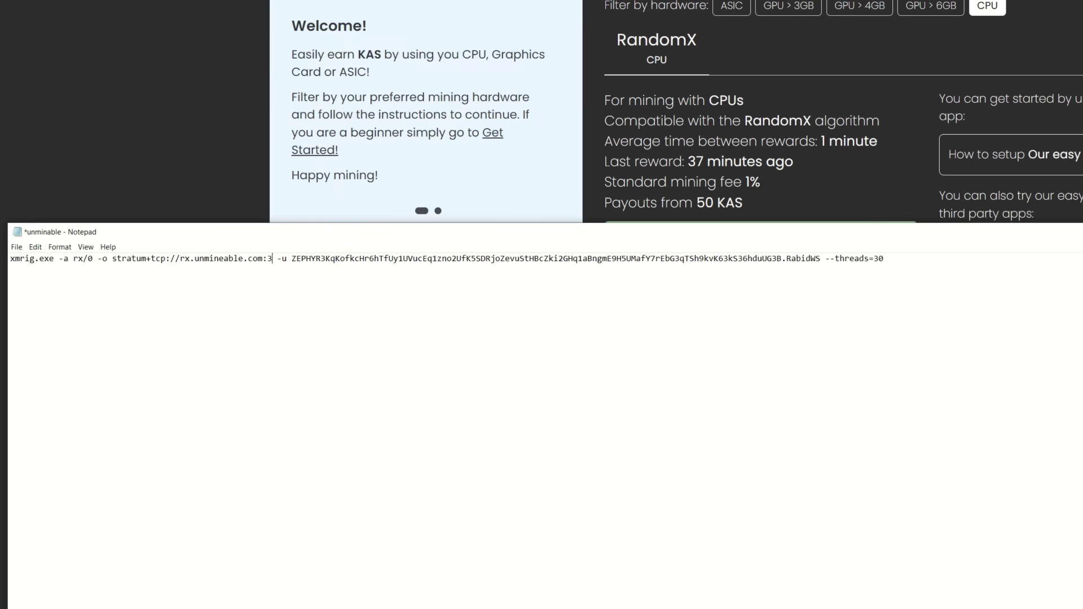
{"action": "type", "text": "3"}
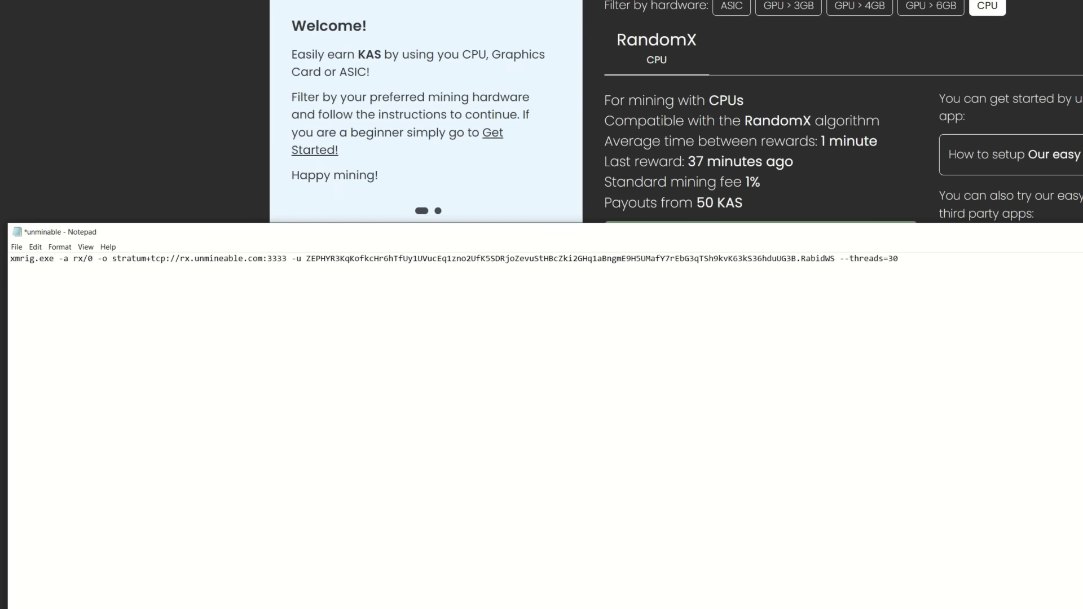
{"action": "left_click", "coordinate": [339, 261]}
Back in the unMineable page, check that KAS is the selected coin.
{"action": "key", "text": "alt+Tab"}
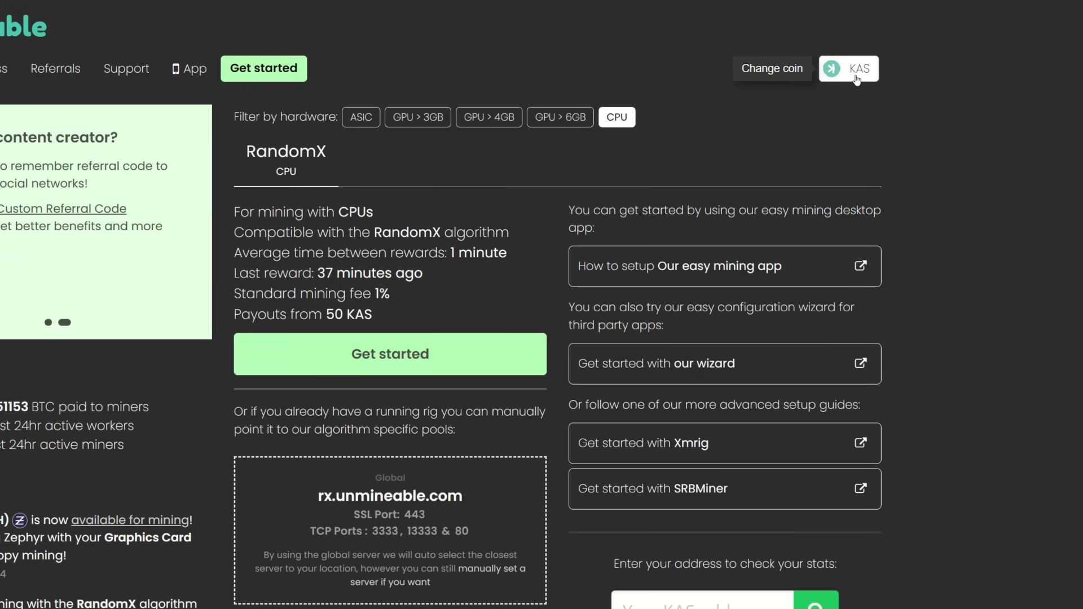
{"action": "left_click", "coordinate": [855, 78]}
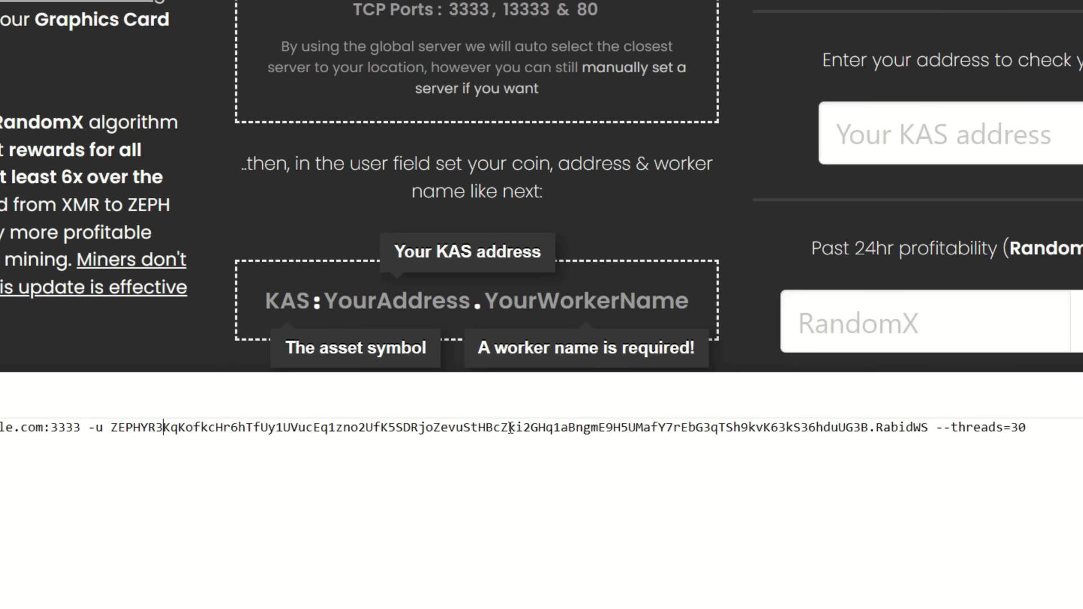
{"action": "left_click", "coordinate": [929, 427]}
{"action": "key", "text": "BackSpace"}
{"action": "key", "text": "BackSpace"}
{"action": "key", "text": "BackSpace"}
{"action": "key", "text": "BackSpace"}
{"action": "key", "text": "BackSpace"}
{"action": "key", "text": "BackSpace"}
{"action": "key", "text": "BackSpace"}
{"action": "key", "text": "BackSpace"}
{"action": "key", "text": "BackSpace"}
{"action": "key", "text": "BackSpace"}
{"action": "key", "text": "BackSpace"}
{"action": "key", "text": "BackSpace"}
{"action": "key", "text": "BackSpace"}
{"action": "key", "text": "BackSpace"}
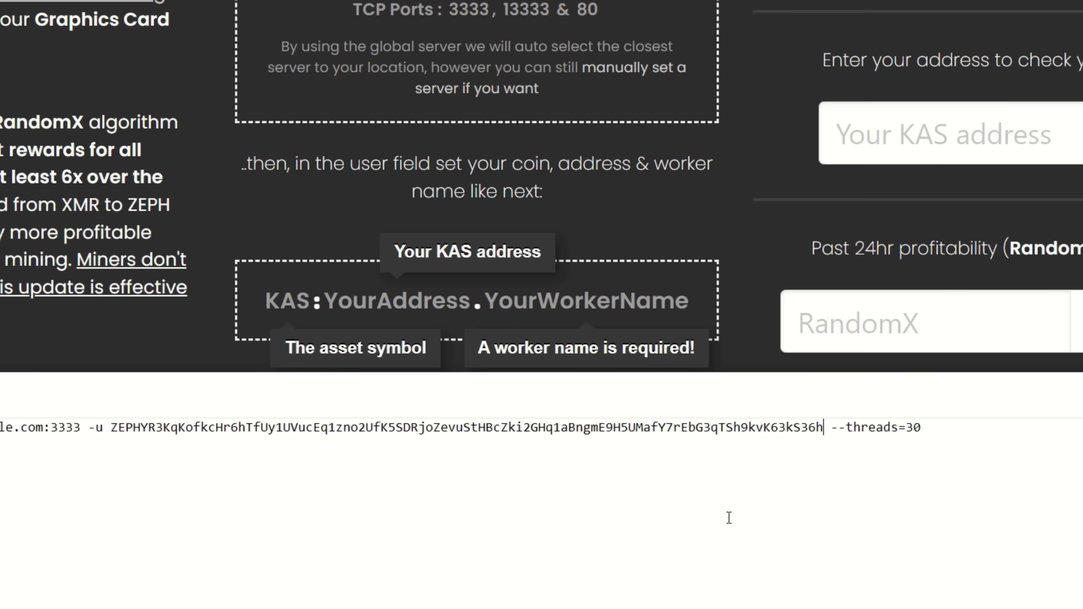
{"action": "key", "text": "BackSpace"}
{"action": "key", "text": "BackSpace"}
{"action": "key", "text": "BackSpace"}
{"action": "key", "text": "BackSpace"}
{"action": "key", "text": "BackSpace"}
{"action": "key", "text": "BackSpace"}
{"action": "key", "text": "BackSpace"}
{"action": "key", "text": "BackSpace"}
{"action": "key", "text": "BackSpace"}
{"action": "key", "text": "BackSpace"}
{"action": "key", "text": "BackSpace"}
{"action": "key", "text": "BackSpace"}
{"action": "key", "text": "BackSpace"}
{"action": "key", "text": "BackSpace"}
{"action": "key", "text": "BackSpace"}
{"action": "key", "text": "BackSpace"}
{"action": "key", "text": "BackSpace"}
{"action": "key", "text": "BackSpace"}
{"action": "key", "text": "BackSpace"}
{"action": "key", "text": "BackSpace"}
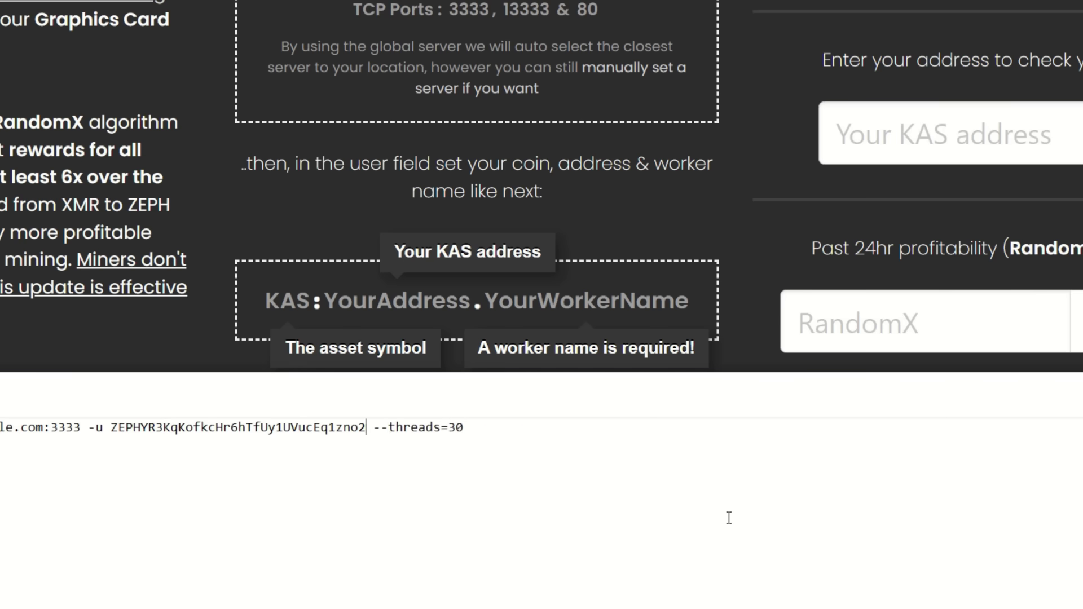
{"action": "key", "text": "BackSpace"}
{"action": "key", "text": "BackSpace"}
{"action": "key", "text": "BackSpace"}
{"action": "key", "text": "BackSpace"}
{"action": "key", "text": "BackSpace"}
{"action": "key", "text": "BackSpace"}
{"action": "key", "text": "BackSpace"}
{"action": "key", "text": "BackSpace"}
{"action": "key", "text": "BackSpace"}
{"action": "key", "text": "BackSpace"}
{"action": "key", "text": "BackSpace"}
{"action": "key", "text": "BackSpace"}
{"action": "key", "text": "BackSpace"}
{"action": "key", "text": "BackSpace"}
{"action": "key", "text": "BackSpace"}
{"action": "key", "text": "BackSpace"}
{"action": "key", "text": "BackSpace"}
{"action": "key", "text": "BackSpace"}
{"action": "key", "text": "BackSpace"}
{"action": "key", "text": "BackSpace"}
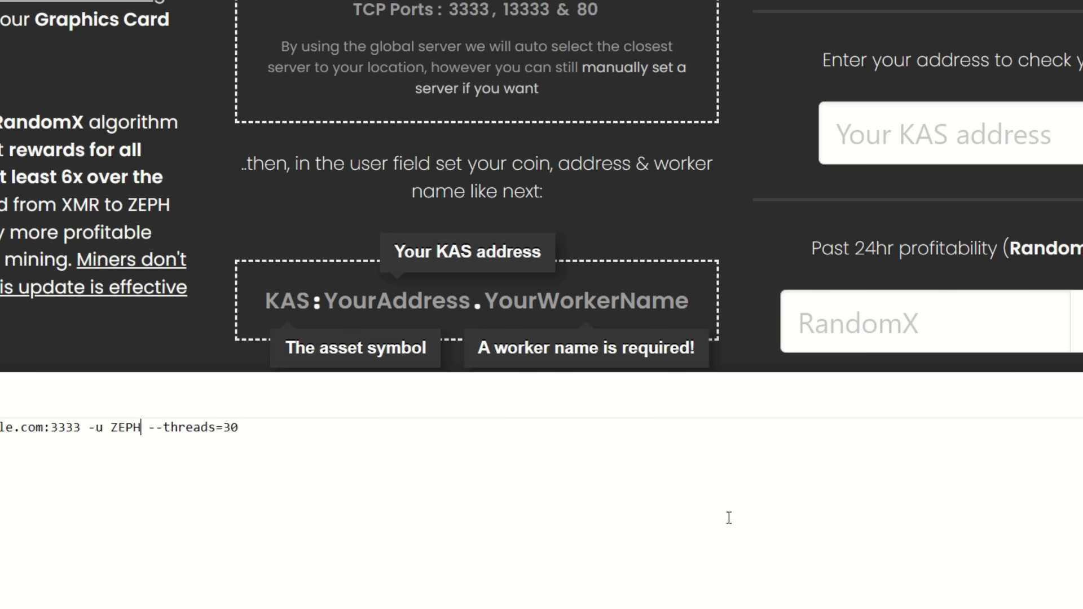
{"action": "key", "text": "BackSpace"}
{"action": "key", "text": "BackSpace"}
{"action": "key", "text": "BackSpace"}
{"action": "key", "text": "BackSpace"}
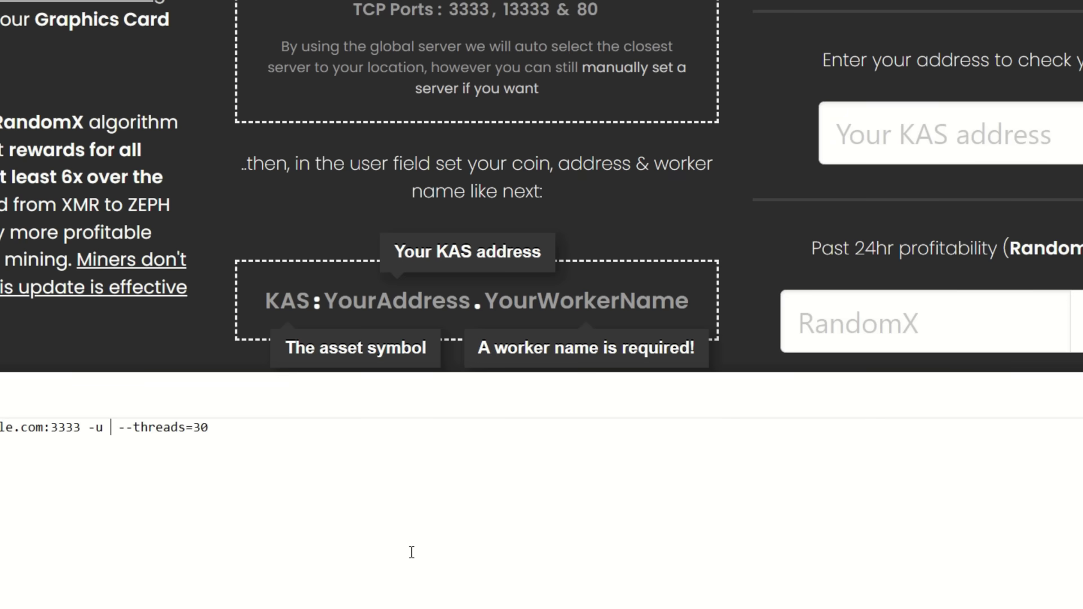
{"action": "type", "text": "KAS"}
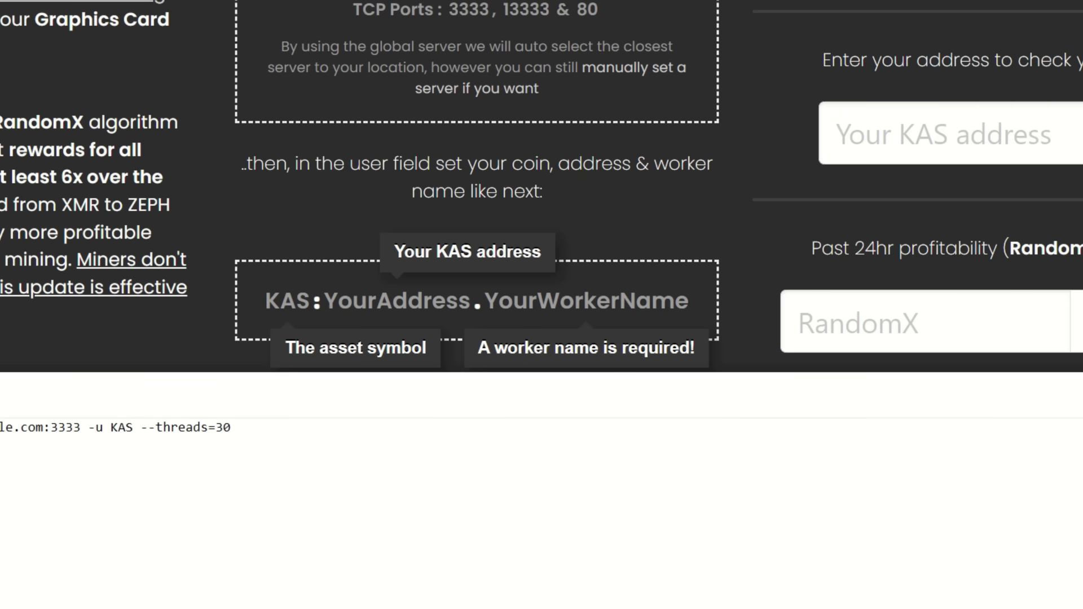
{"action": "type", "text": ":"}
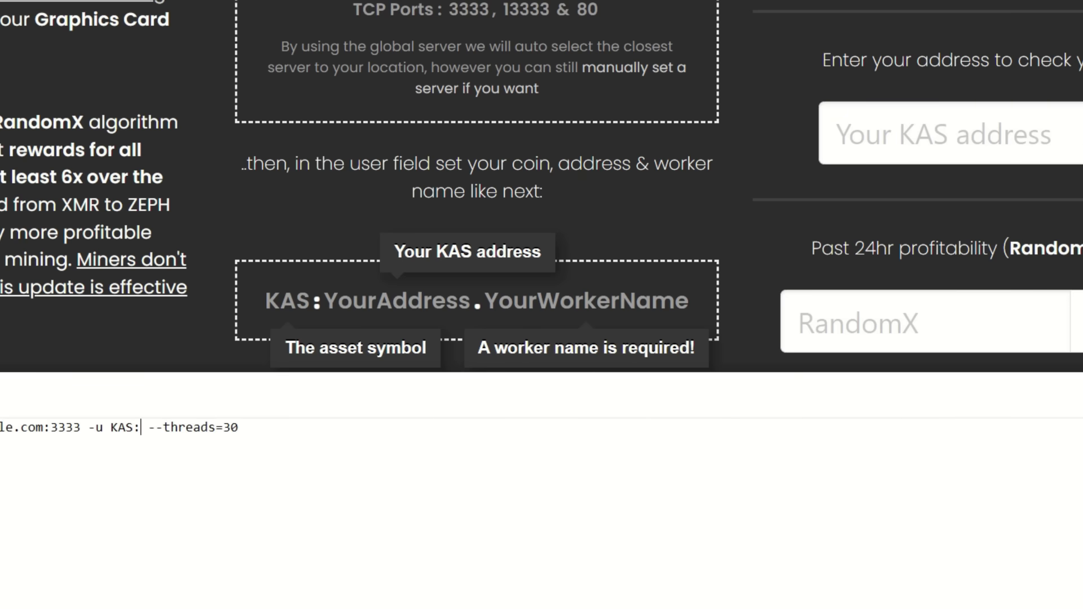
{"action": "type", "text": "kaspa:qyp0agk2mh0qq6ugrfquck6xqkjrwmlwzhfnuexdw3g7yczzxqhjl8q39v4gecw"}
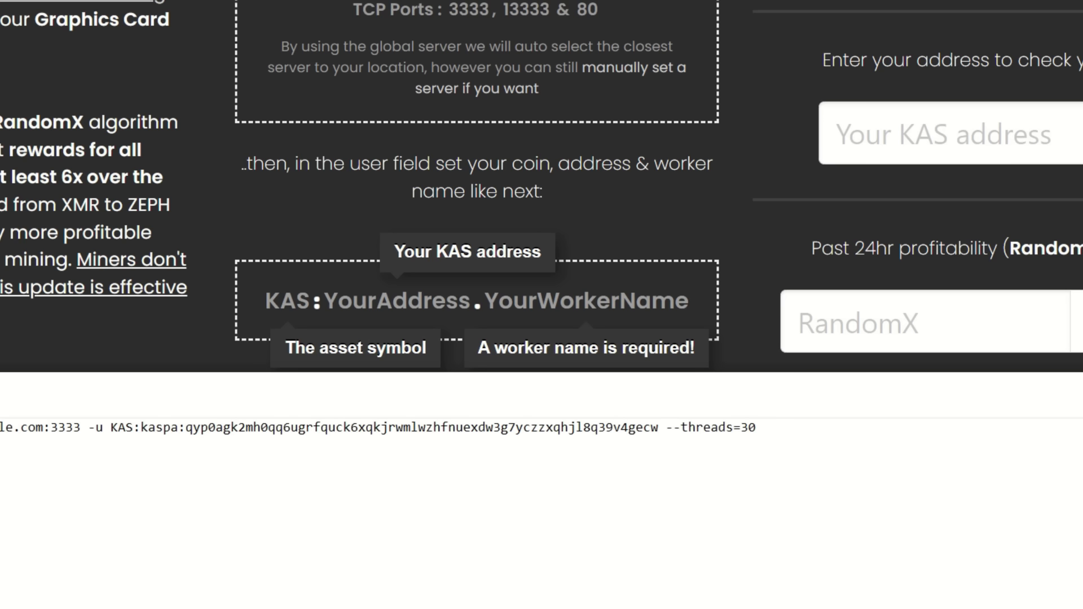
{"action": "type", "text": "."}
{"action": "type", "text": "RabidW"}
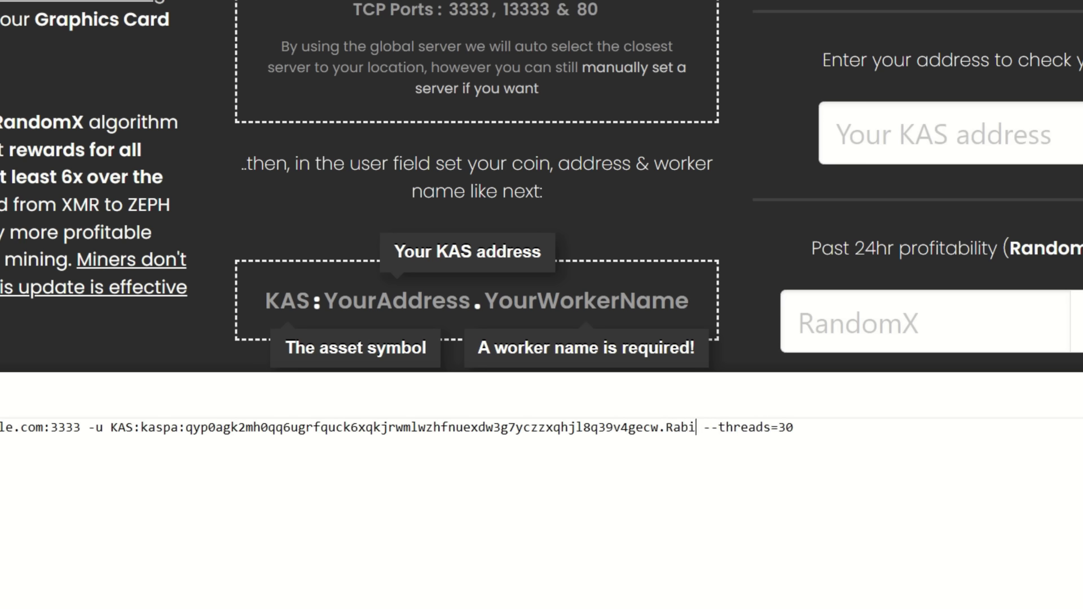
{"action": "type", "text": "S"}
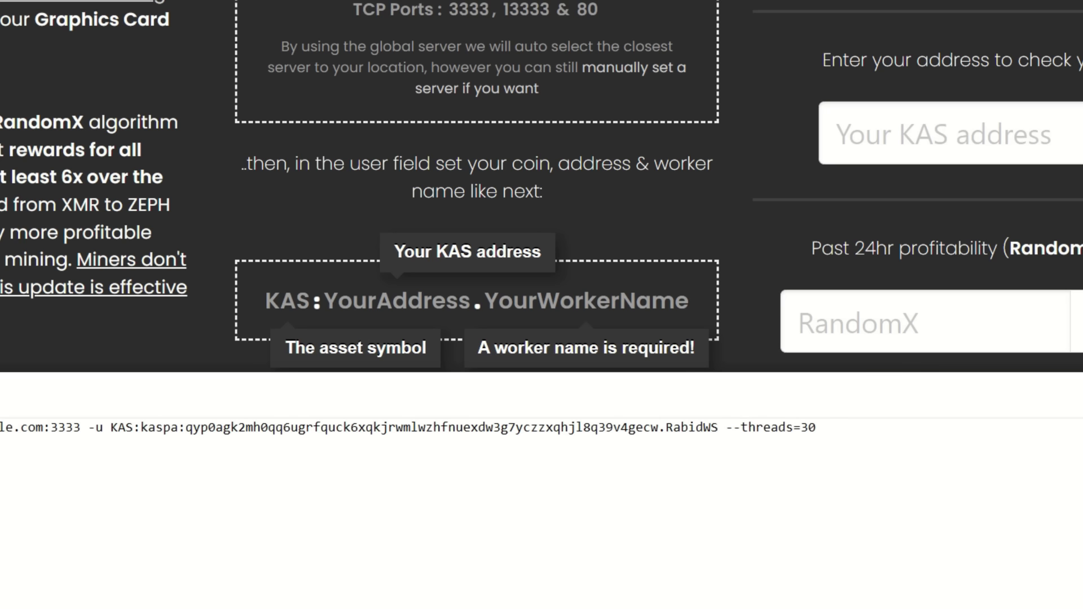
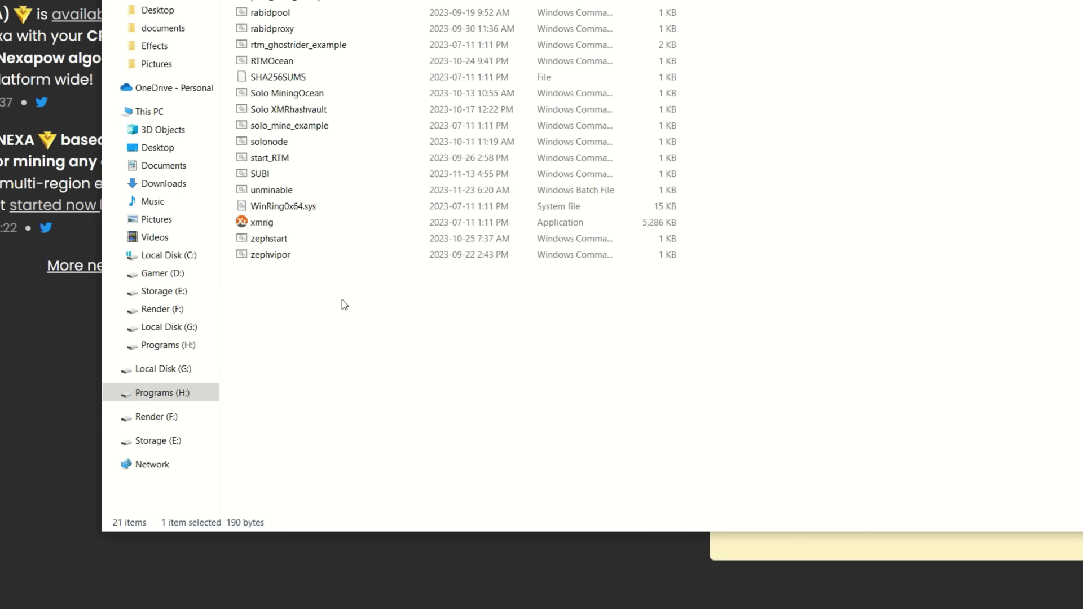
Set xmrig to always run as administrator, then launch the unminable batch file.
{"action": "left_click", "coordinate": [261, 225]}
{"action": "right_click", "coordinate": [261, 227]}
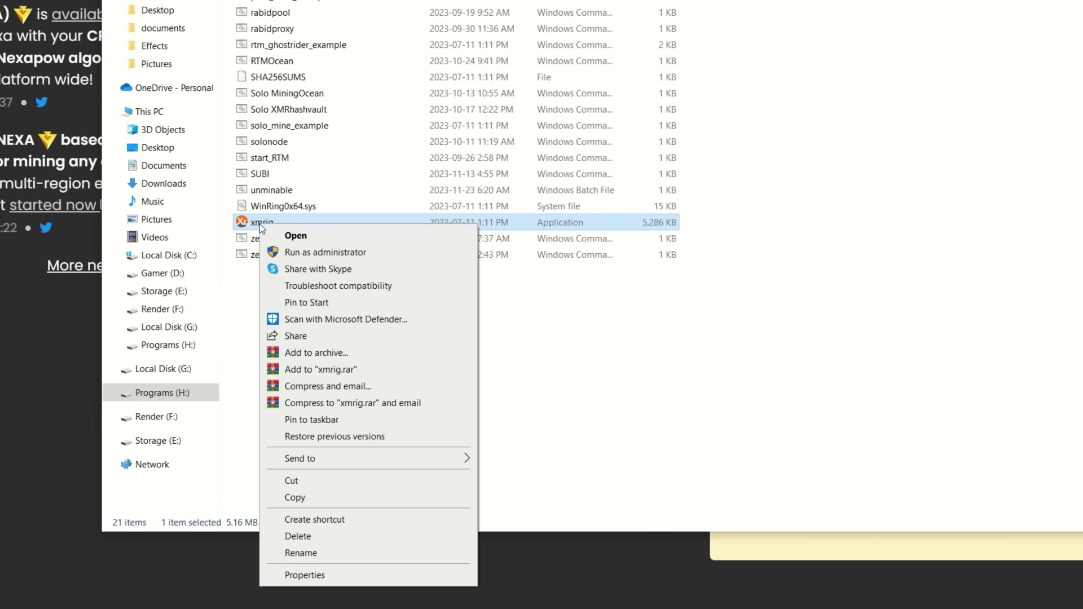
{"action": "left_click", "coordinate": [307, 575]}
{"action": "left_click", "coordinate": [338, 255]}
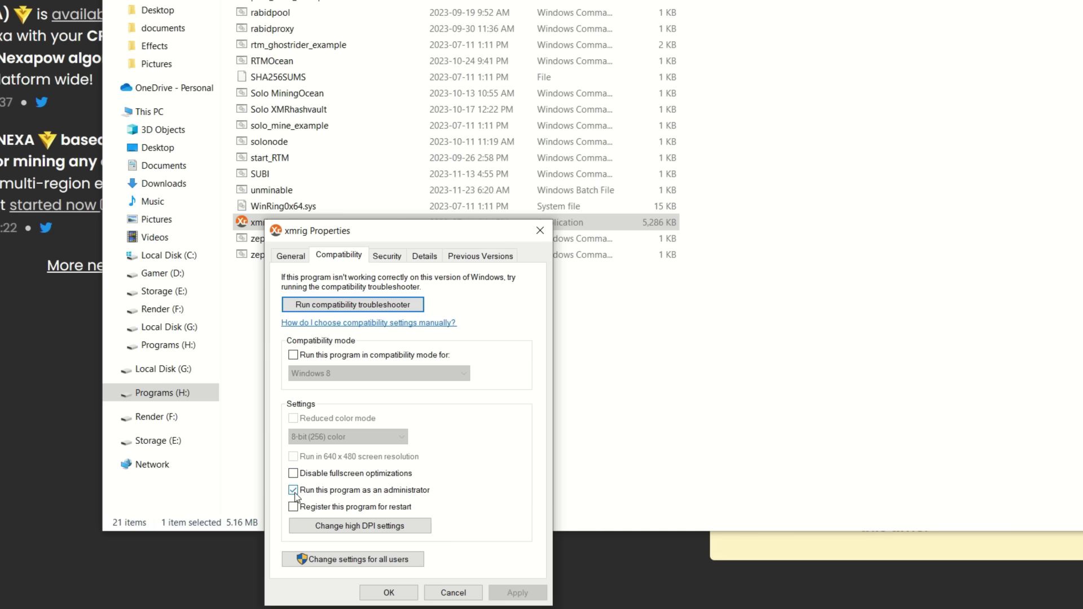
{"action": "left_click", "coordinate": [388, 592]}
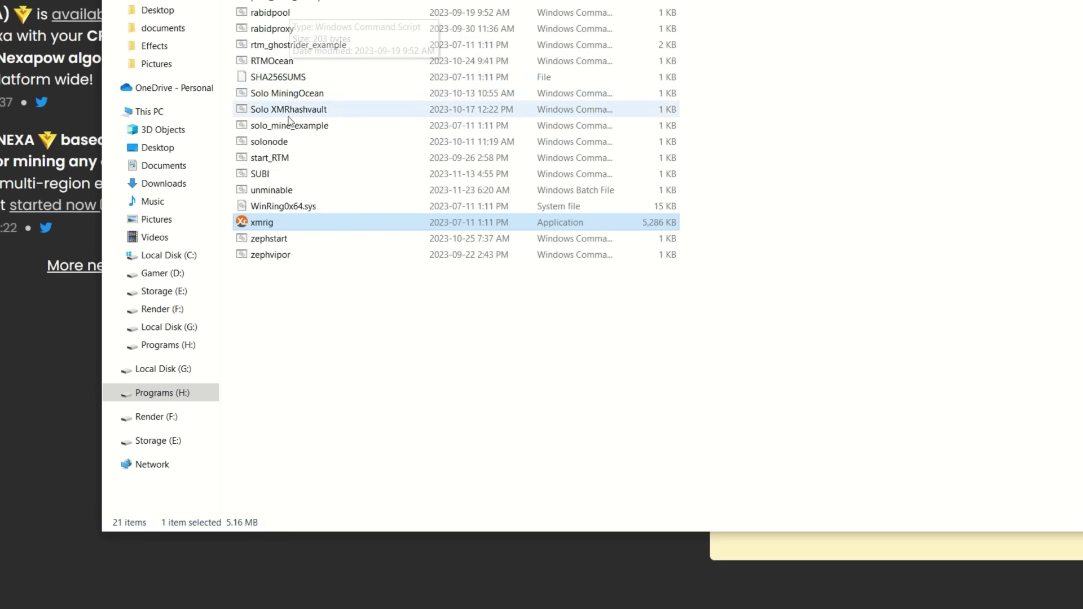
{"action": "left_click", "coordinate": [271, 191]}
{"action": "double_click", "coordinate": [269, 191]}
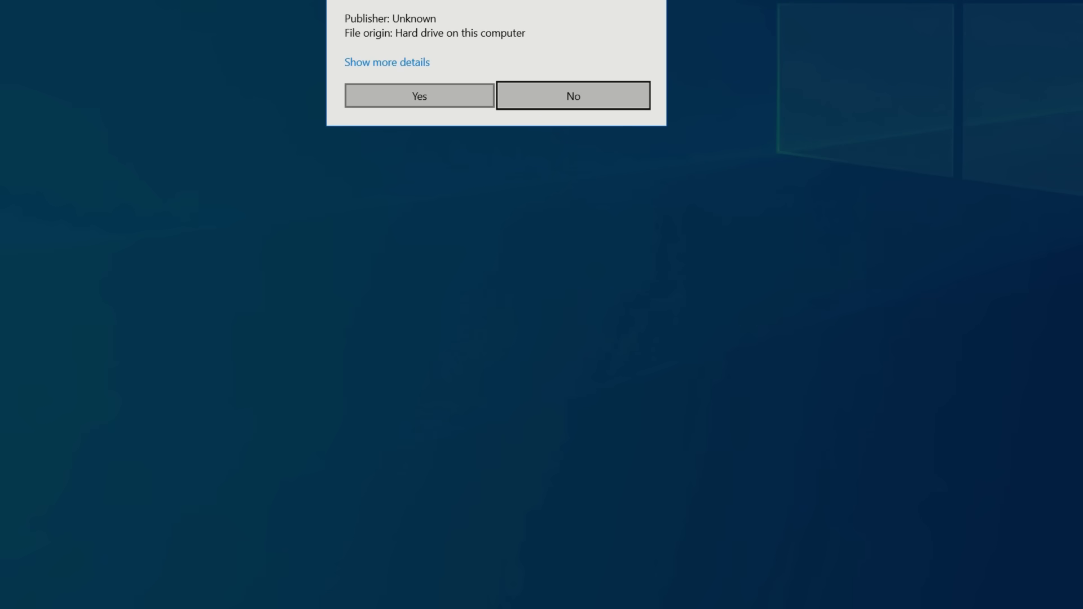
Approve the User Account Control prompt so the batch file runs as administrator.
{"action": "left_click", "coordinate": [399, 103]}
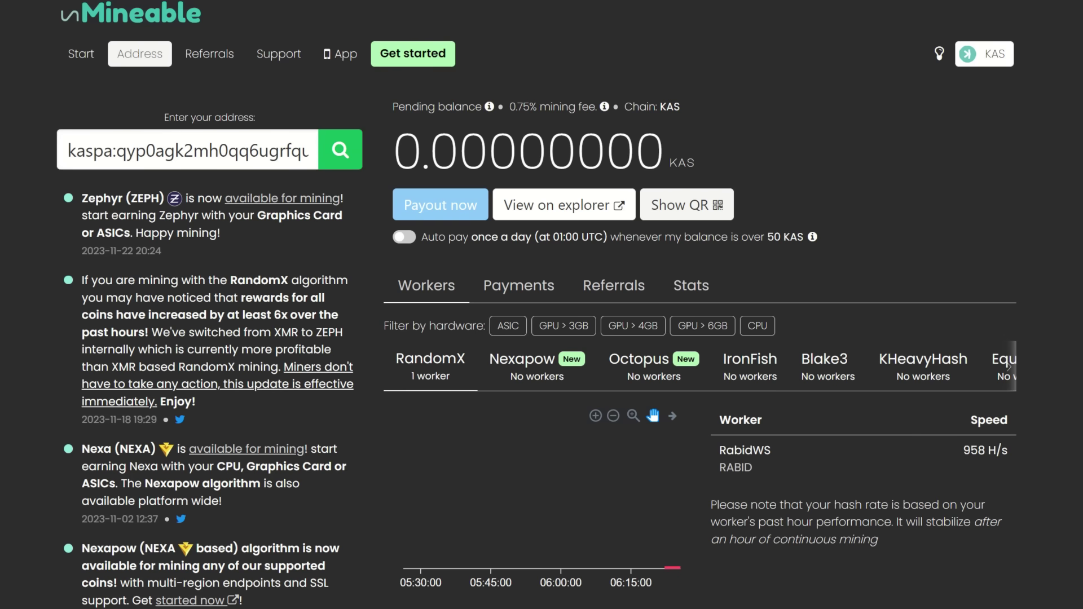
Minimize the XMRig console, confirm RabidWS at about 958 H/s, then switch to Hive OS farms.
{"action": "key", "text": "alt+Tab"}
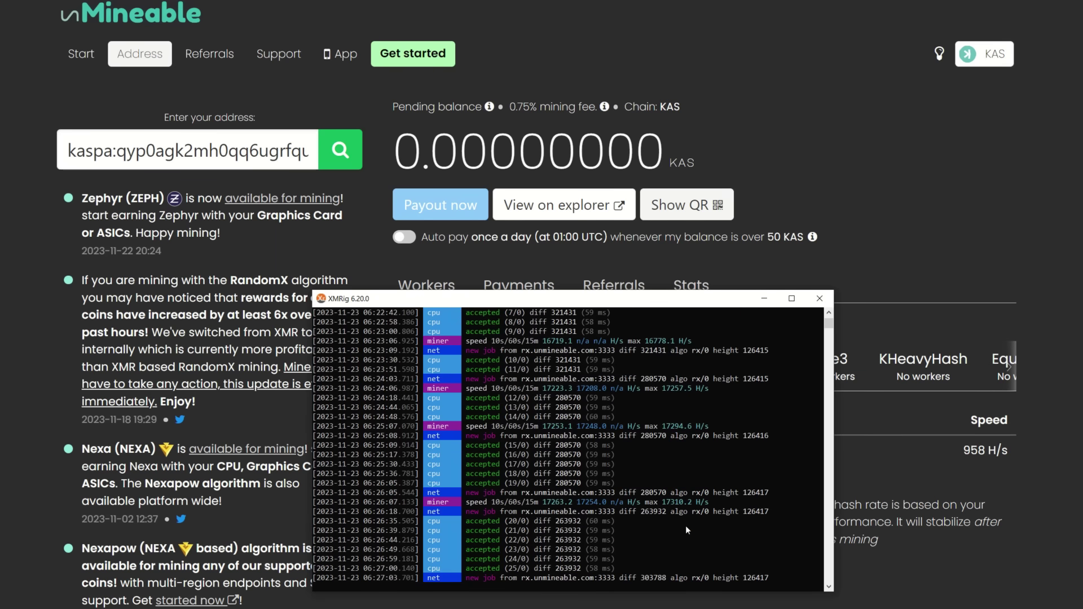
{"action": "left_click", "coordinate": [764, 299]}
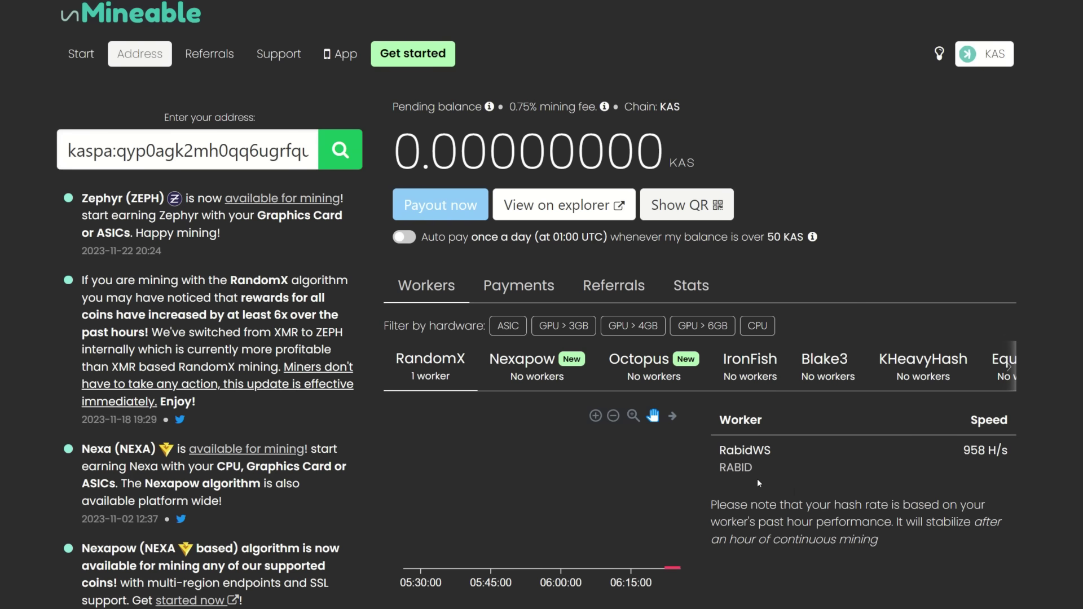
{"action": "left_click", "coordinate": [608, 288]}
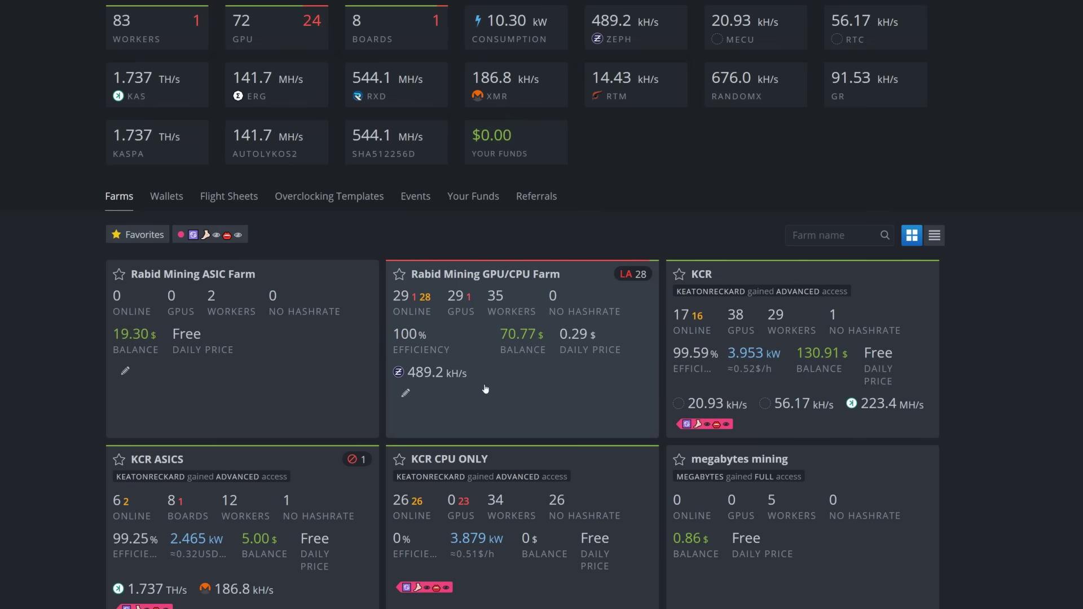
Open the Rabid Mining GPU/CPU Farm, start then cancel a KAS wallet, and view its Workers.
{"action": "left_click", "coordinate": [433, 282]}
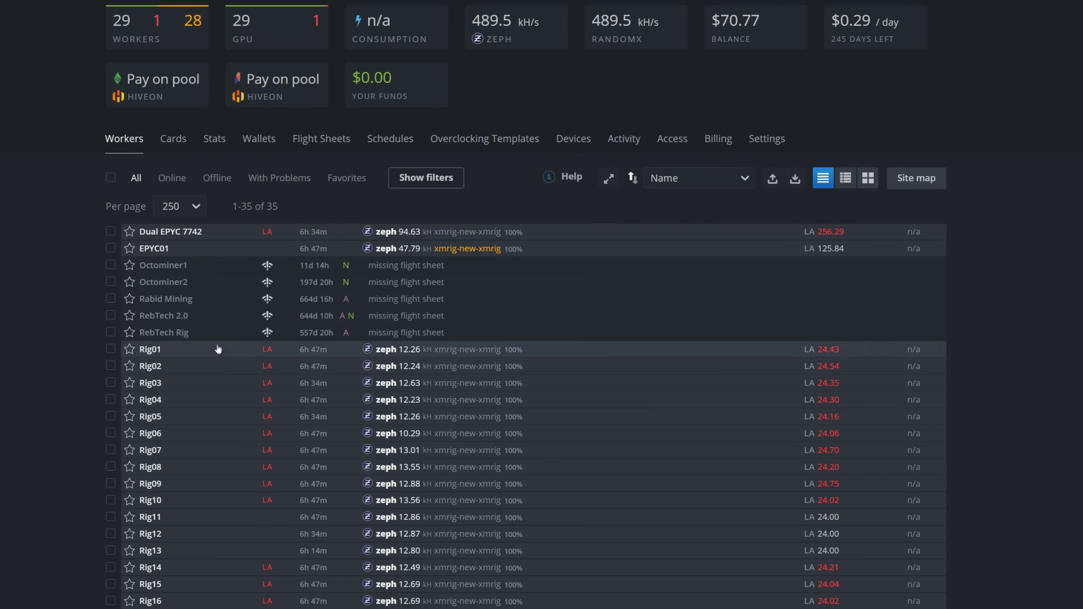
{"action": "left_click", "coordinate": [259, 141]}
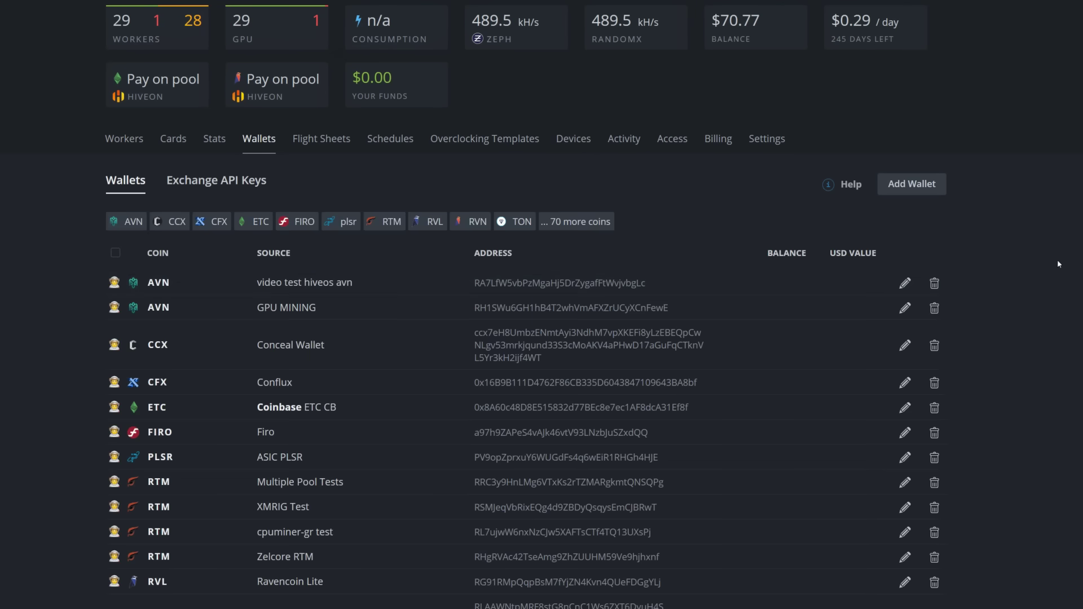
{"action": "left_click", "coordinate": [911, 184]}
{"action": "left_click", "coordinate": [439, 228]}
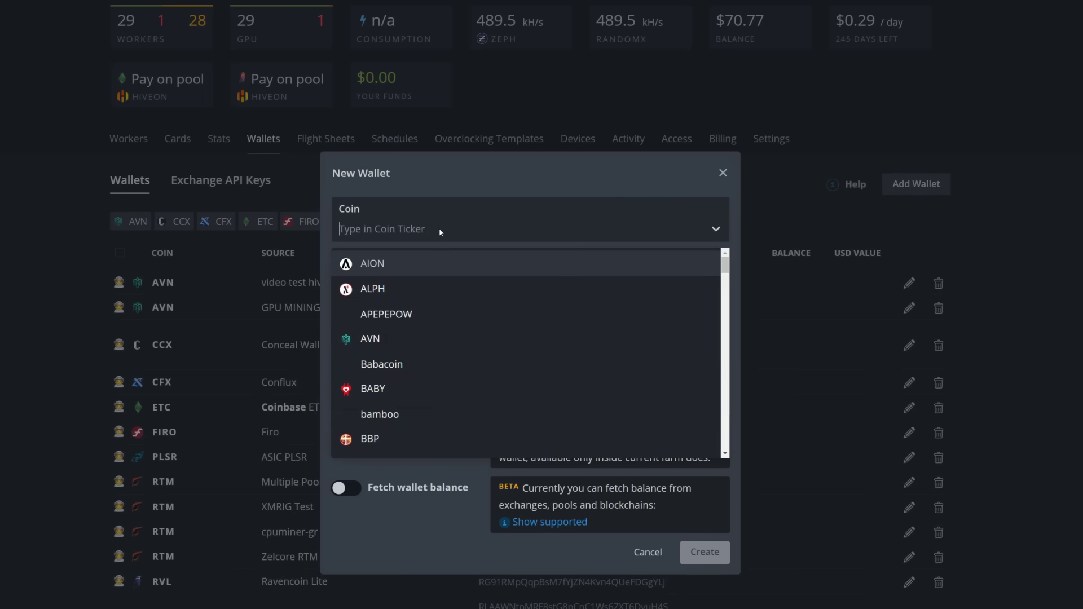
{"action": "type", "text": "kas"}
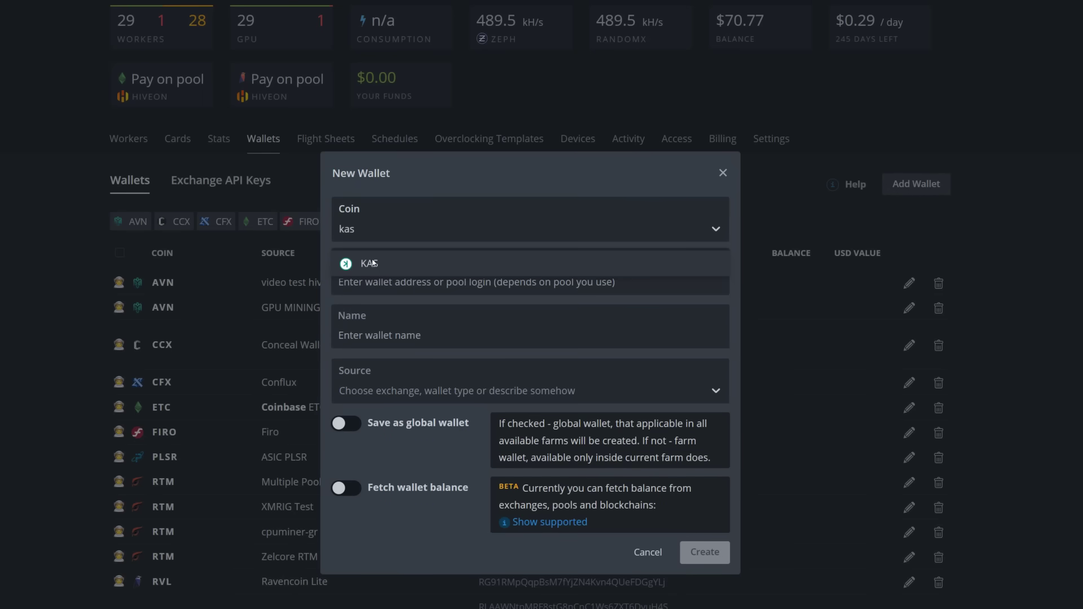
{"action": "left_click", "coordinate": [373, 263]}
{"action": "type", "text": "kaspa:qyp0agk2mh0qq6ugrfquck6xqkjrwmlwzhfnuexdw3g7yczzxqhjl8q39v4gecw"}
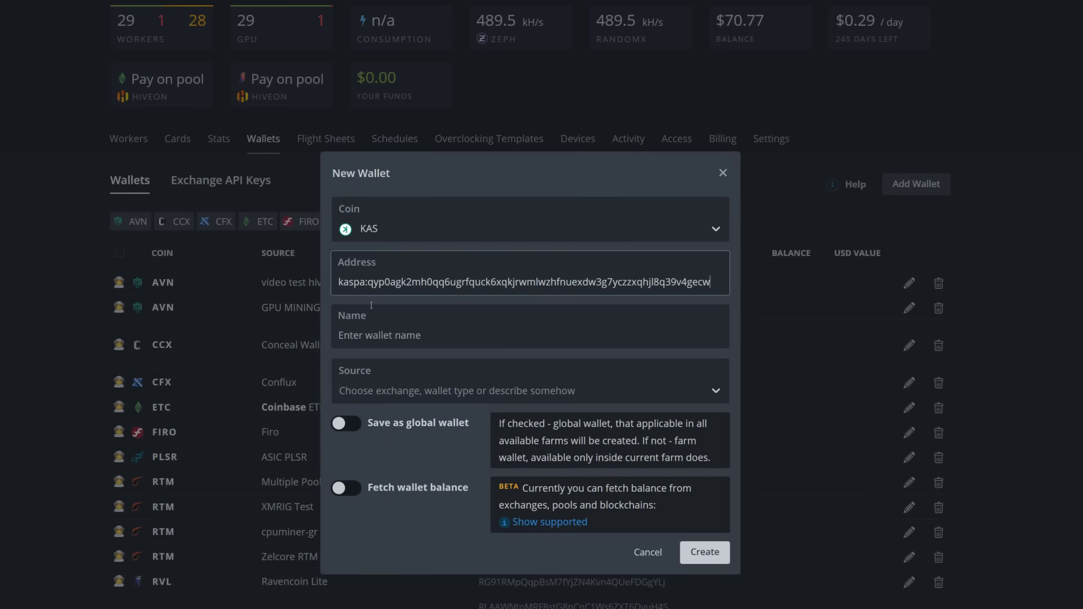
{"action": "left_click", "coordinate": [370, 334]}
{"action": "type", "text": "eahedtyhetayhet"}
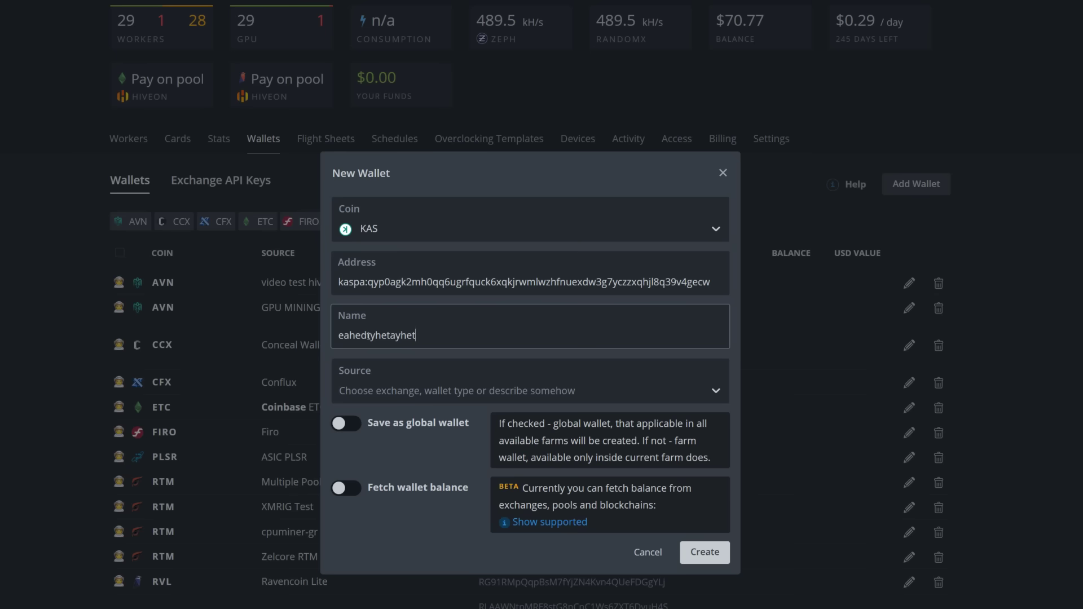
{"action": "type", "text": "yh"}
{"action": "left_click", "coordinate": [629, 554]}
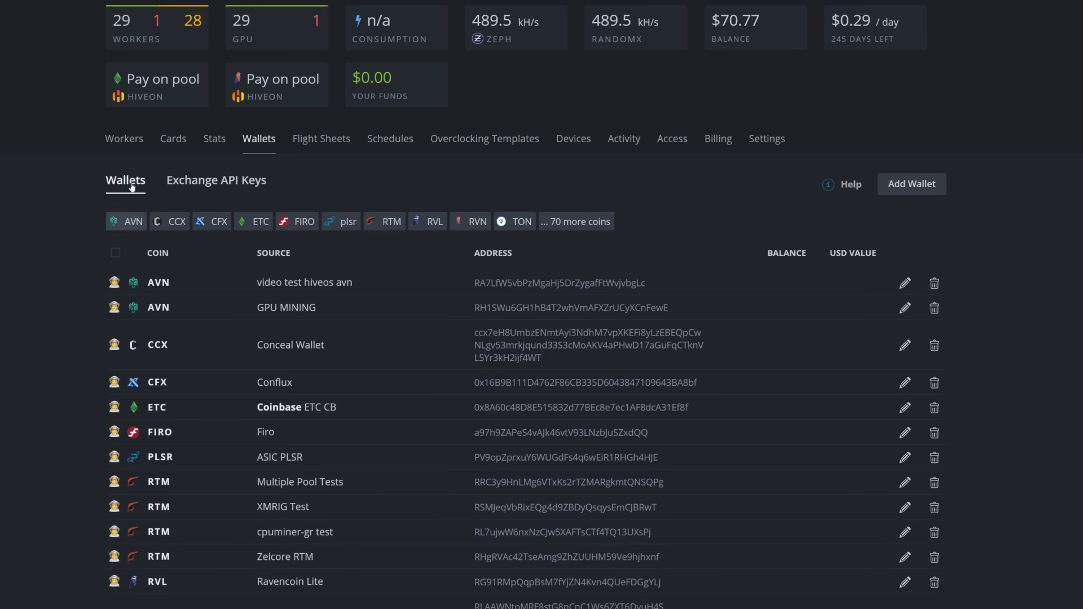
{"action": "left_click", "coordinate": [124, 139]}
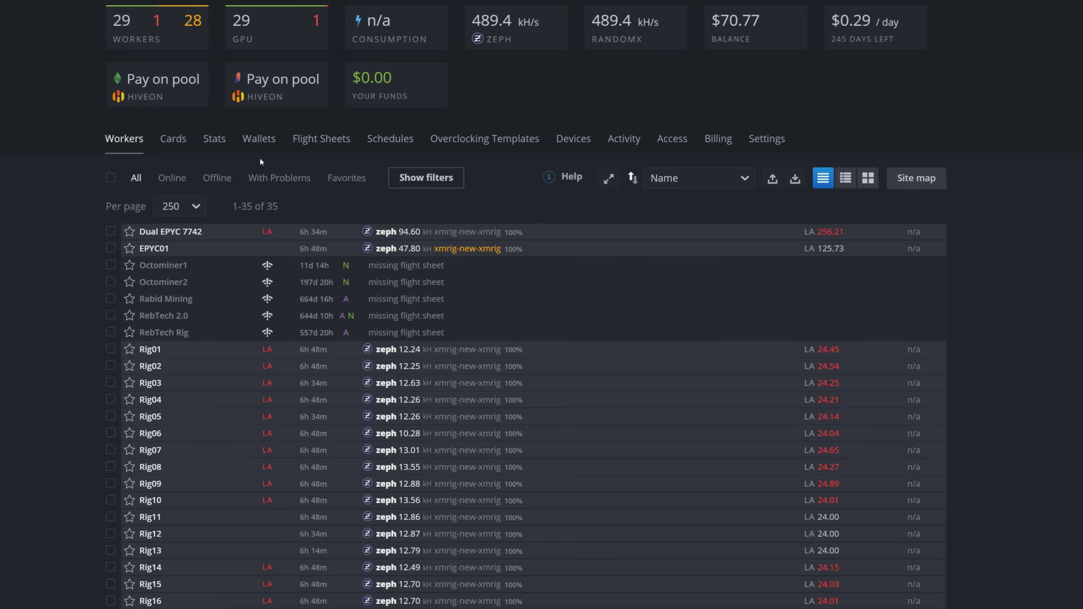
Start a flight sheet with coin KAS, wallet Tangem and pool Configure in miner.
{"action": "left_click", "coordinate": [304, 144]}
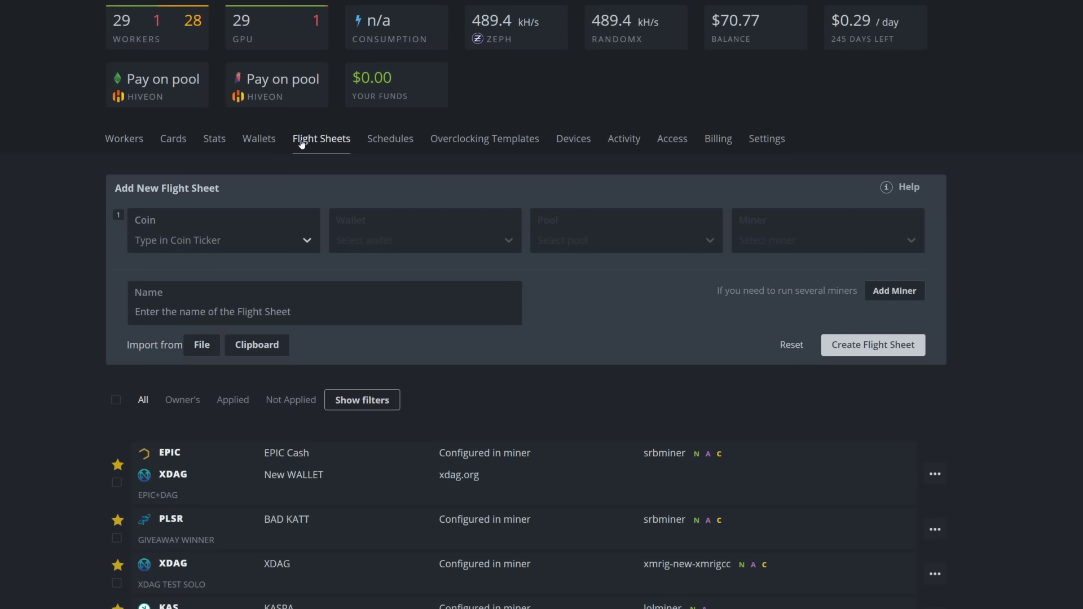
{"action": "left_click", "coordinate": [223, 241]}
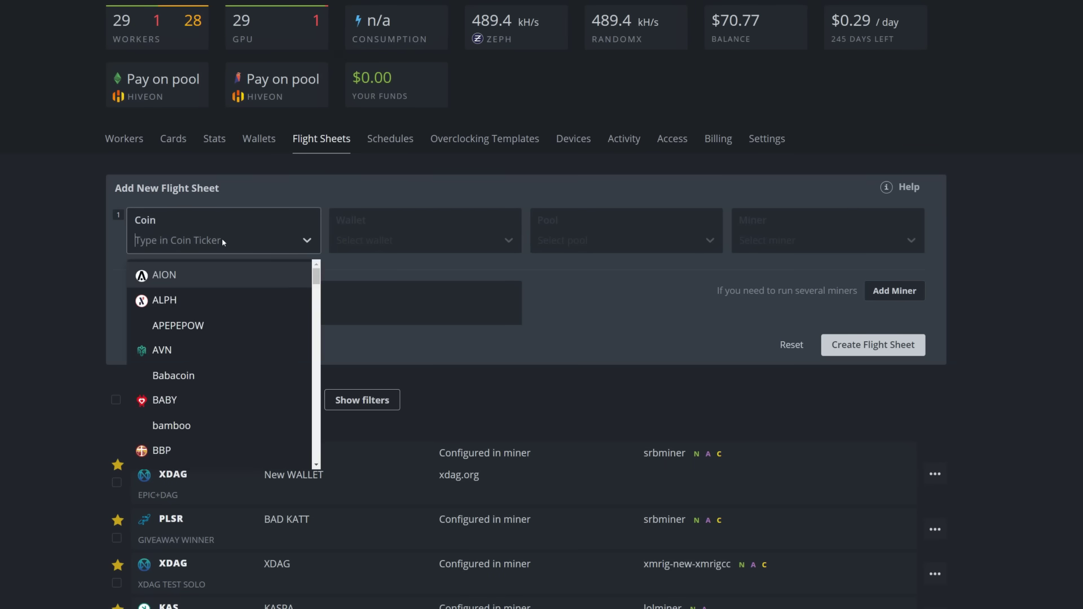
{"action": "type", "text": "kas"}
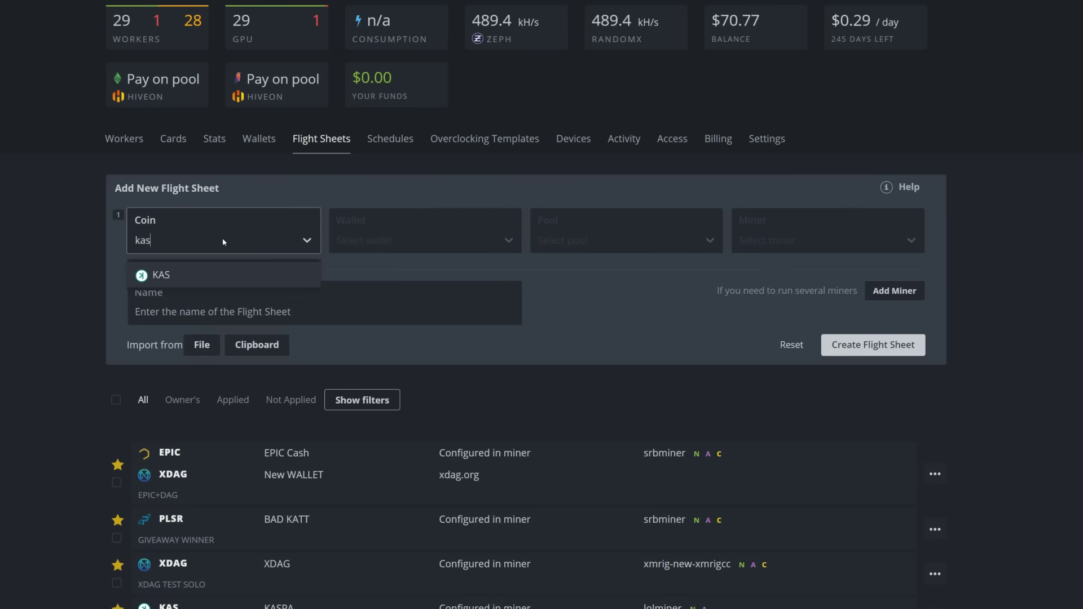
{"action": "left_click", "coordinate": [179, 275]}
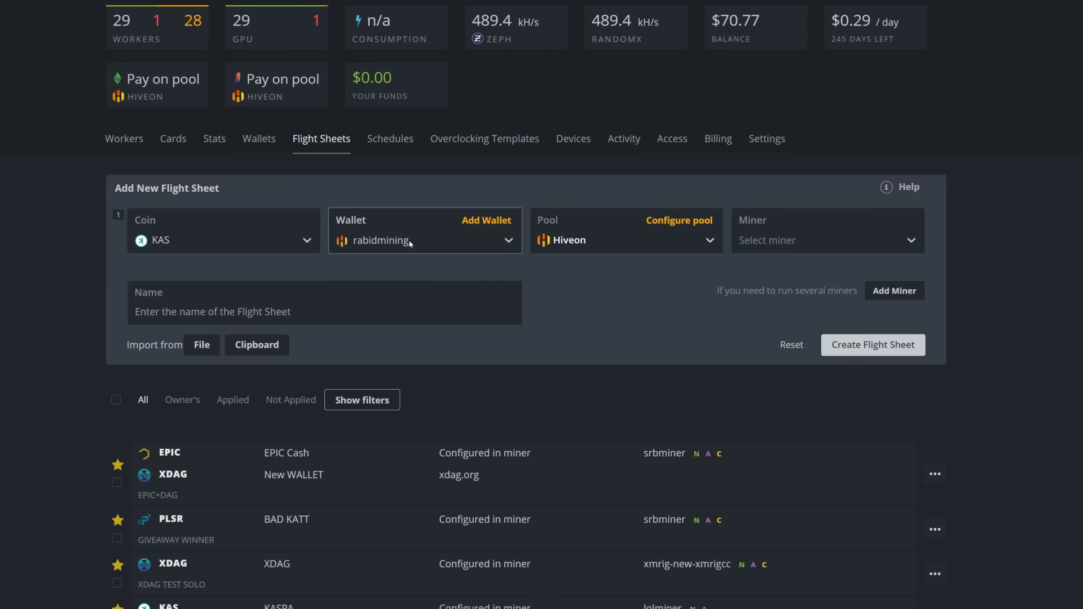
{"action": "left_click", "coordinate": [445, 242]}
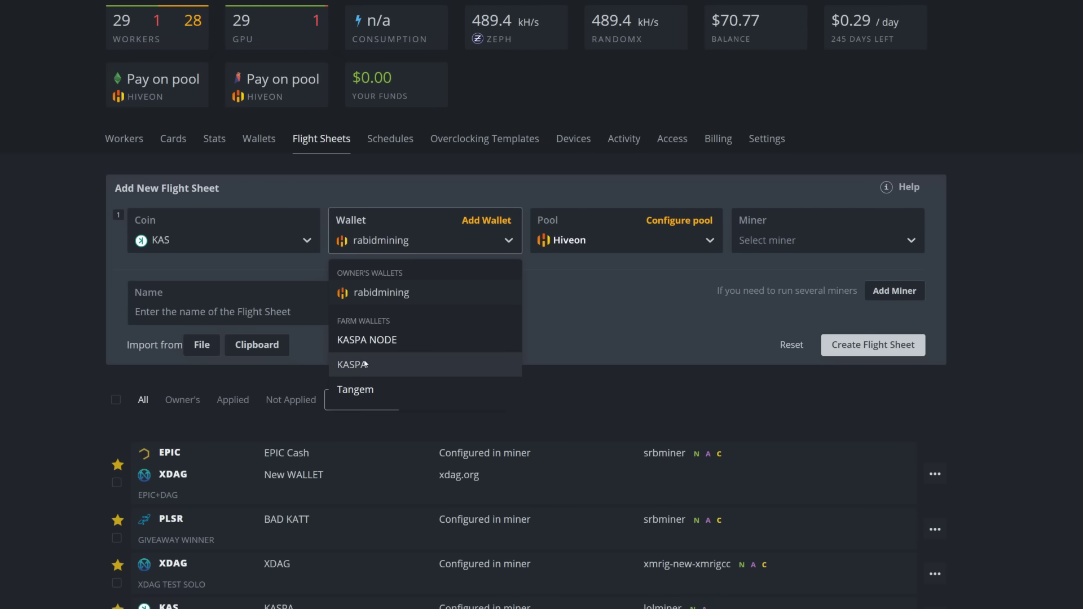
{"action": "left_click", "coordinate": [371, 390]}
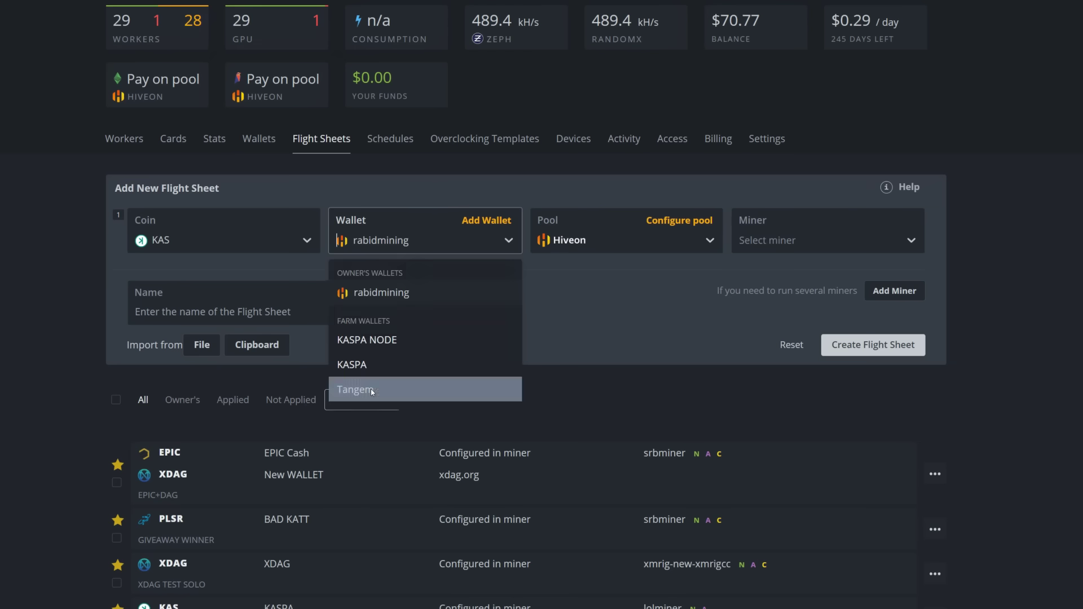
{"action": "left_click", "coordinate": [591, 241]}
{"action": "scroll", "coordinate": [587, 401], "scroll_direction": "down", "scroll_amount": 5}
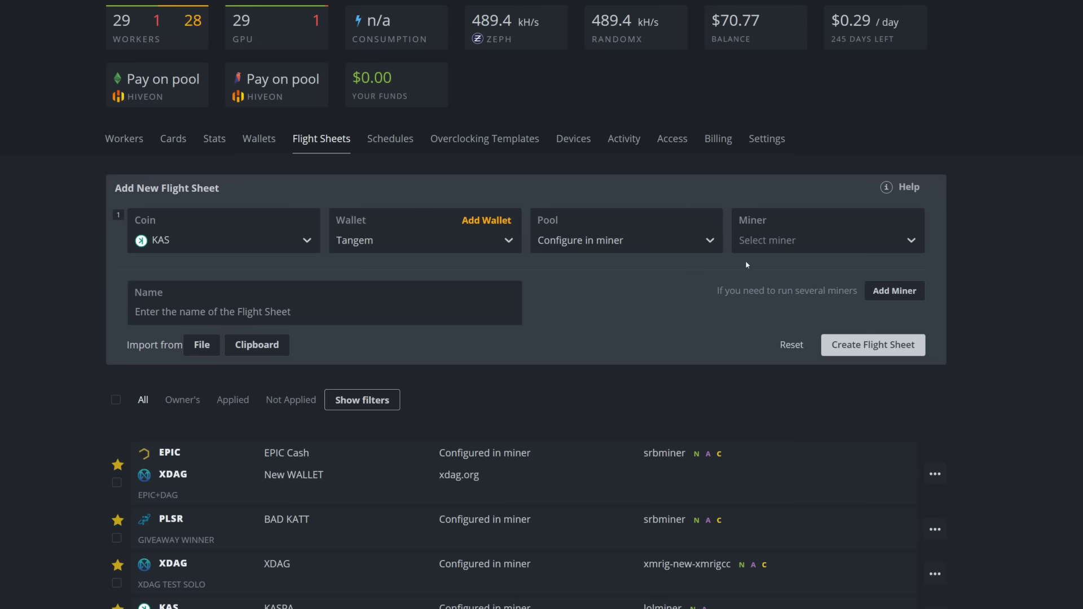
Choose XMRig (new) as the miner and name the flight sheet Unminable Video.
{"action": "left_click", "coordinate": [764, 244]}
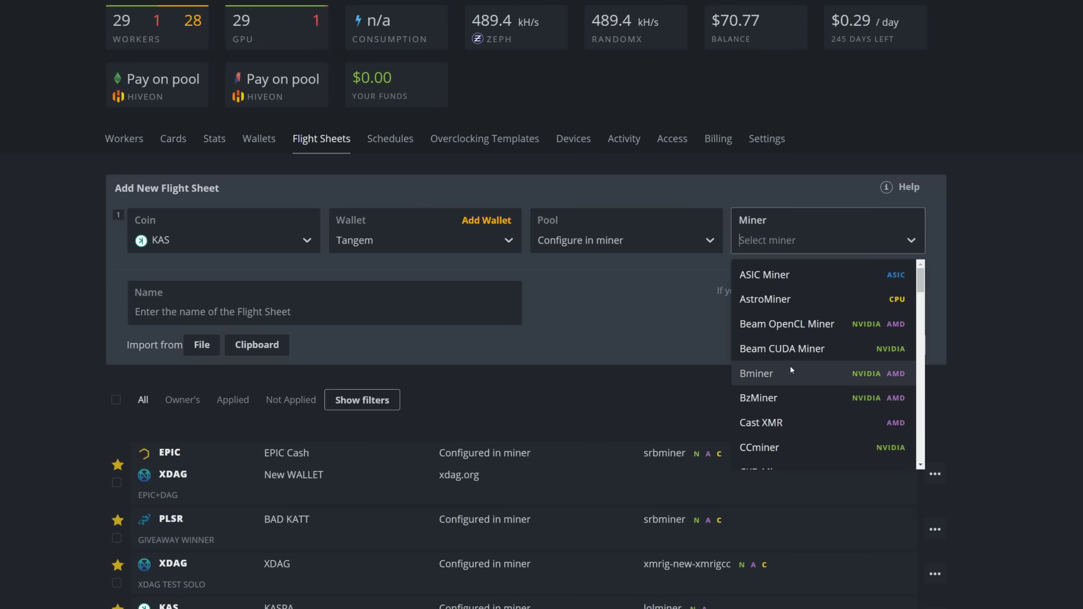
{"action": "scroll", "coordinate": [790, 365], "scroll_direction": "down", "scroll_amount": 3}
{"action": "type", "text": "x"}
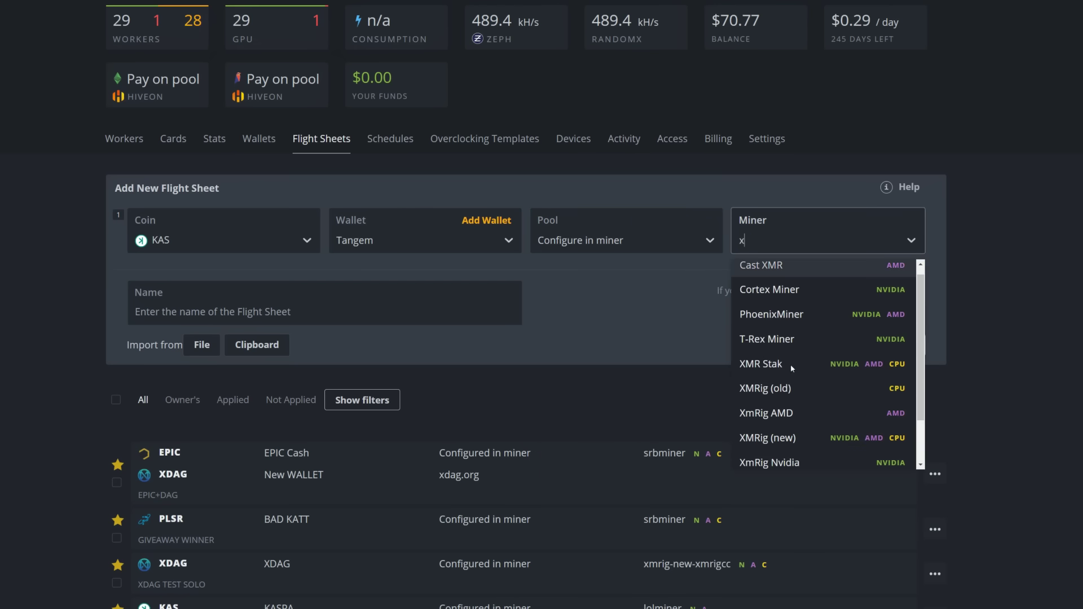
{"action": "type", "text": "m"}
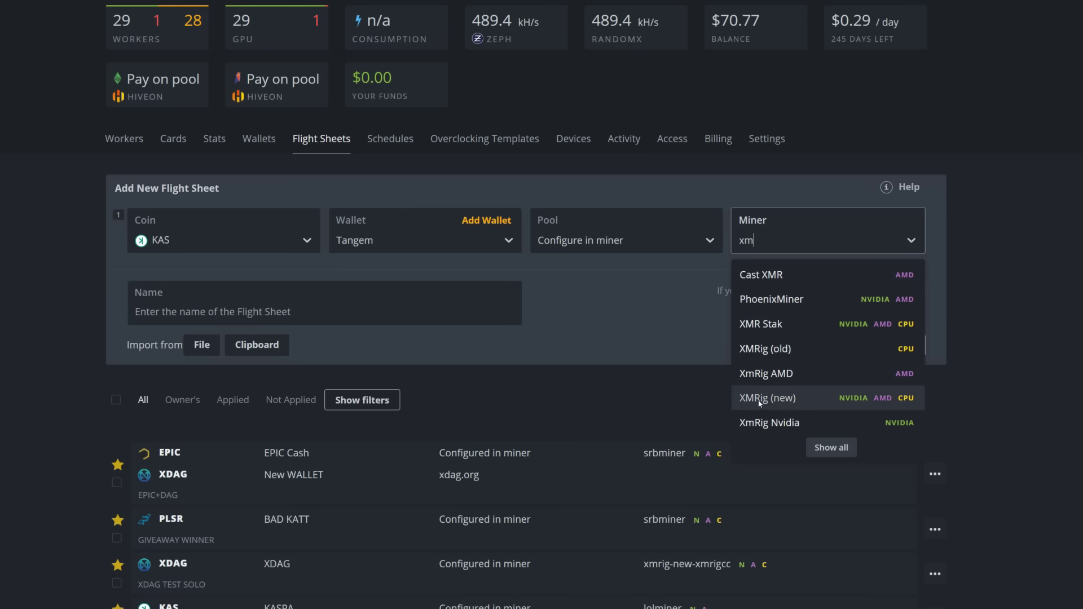
{"action": "left_click", "coordinate": [783, 399]}
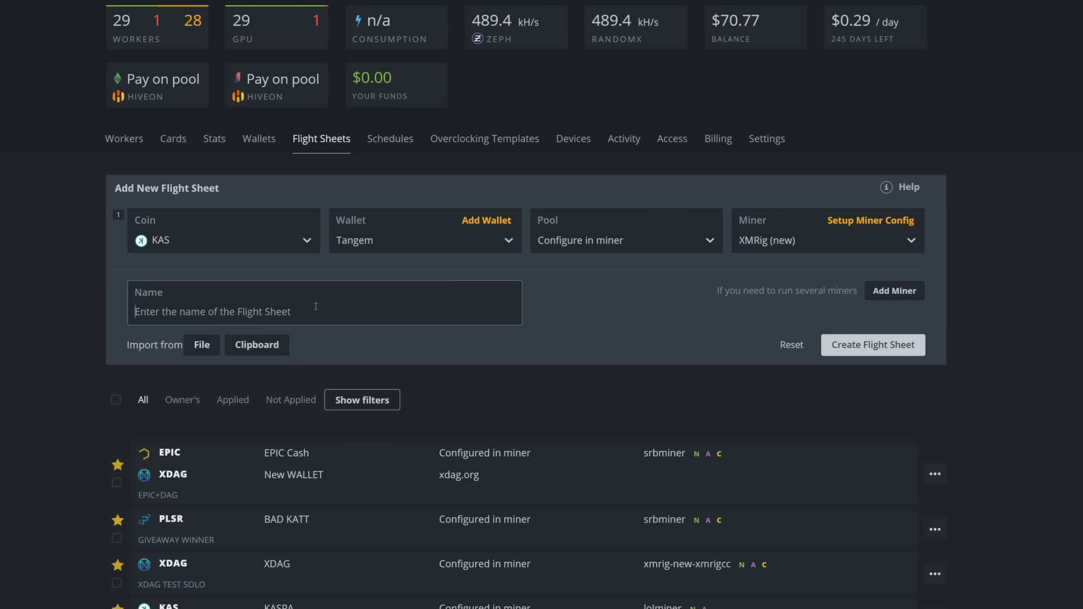
{"action": "type", "text": "Unminabl"}
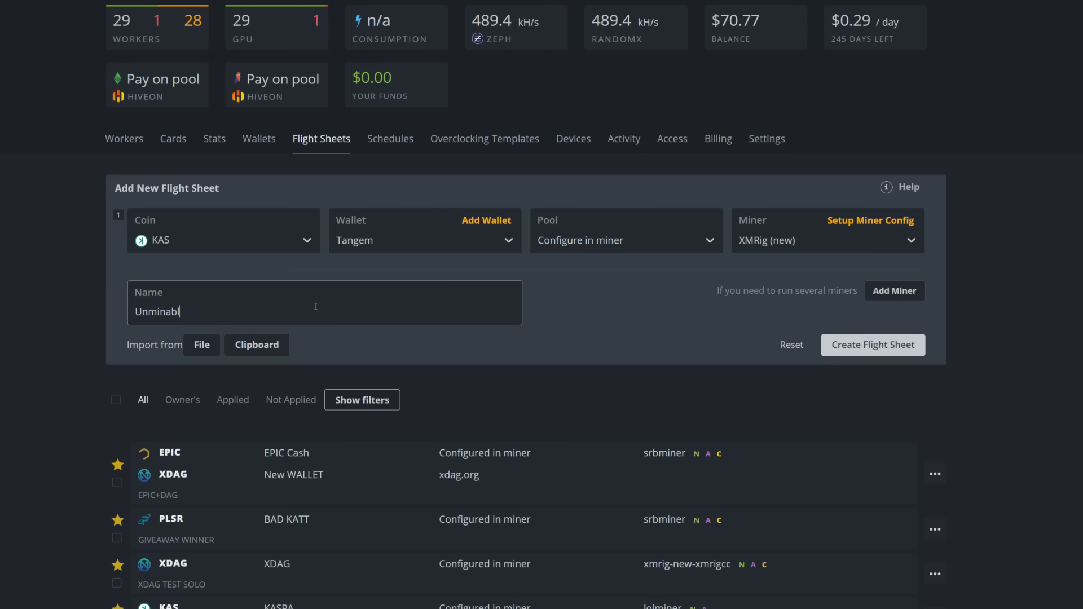
{"action": "type", "text": "e Video"}
{"action": "left_click", "coordinate": [850, 222]}
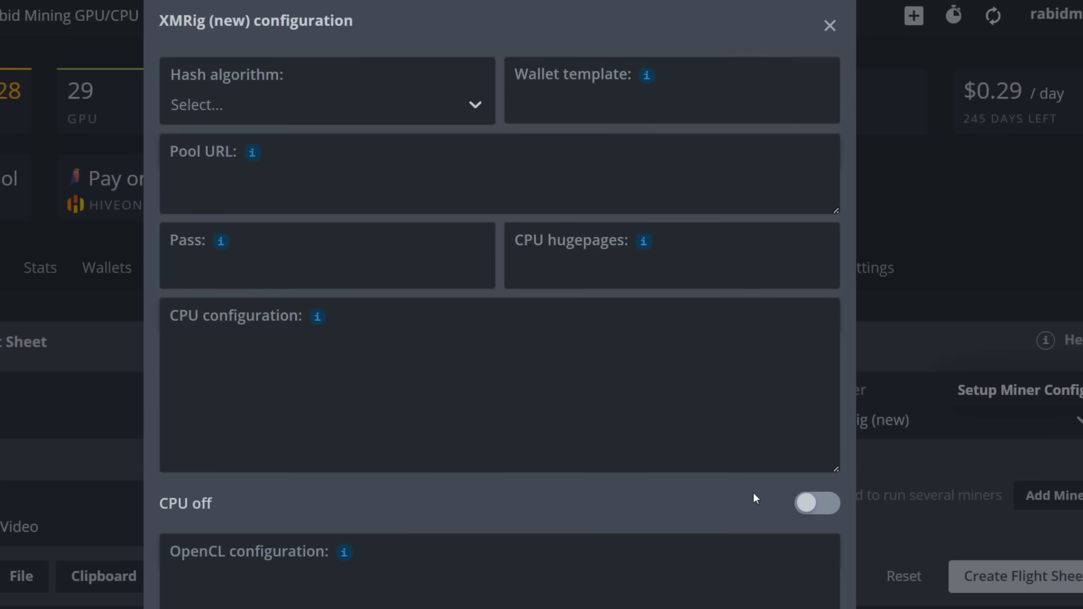
Enable CPU mining with the example threads setting and 1248 CPU hugepages.
{"action": "left_click", "coordinate": [806, 503]}
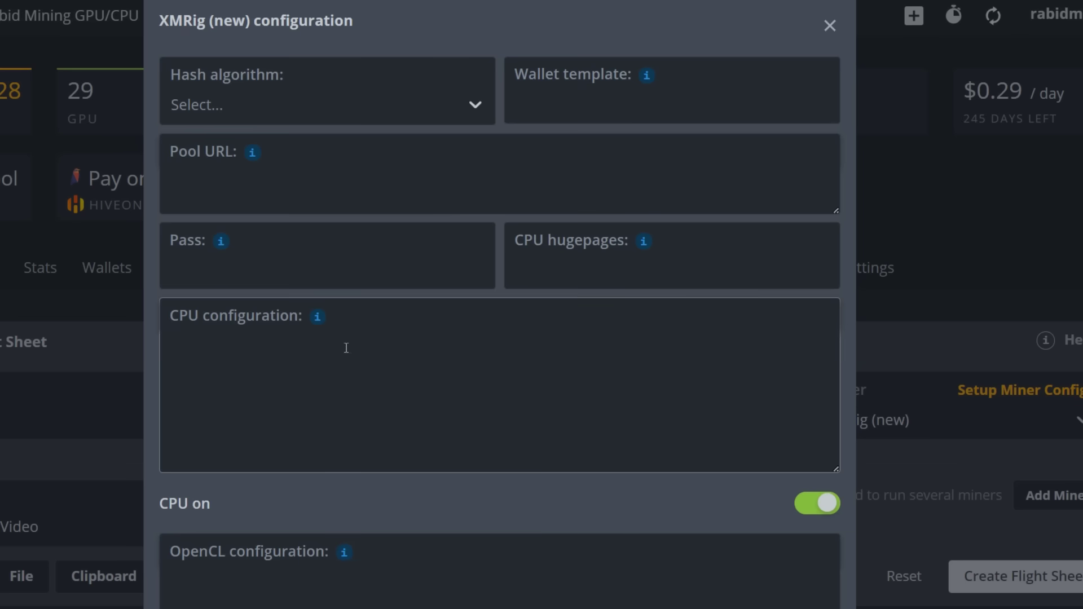
{"action": "mouse_move", "coordinate": [317, 317]}
{"action": "left_click", "coordinate": [542, 470]}
{"action": "mouse_move", "coordinate": [643, 241]}
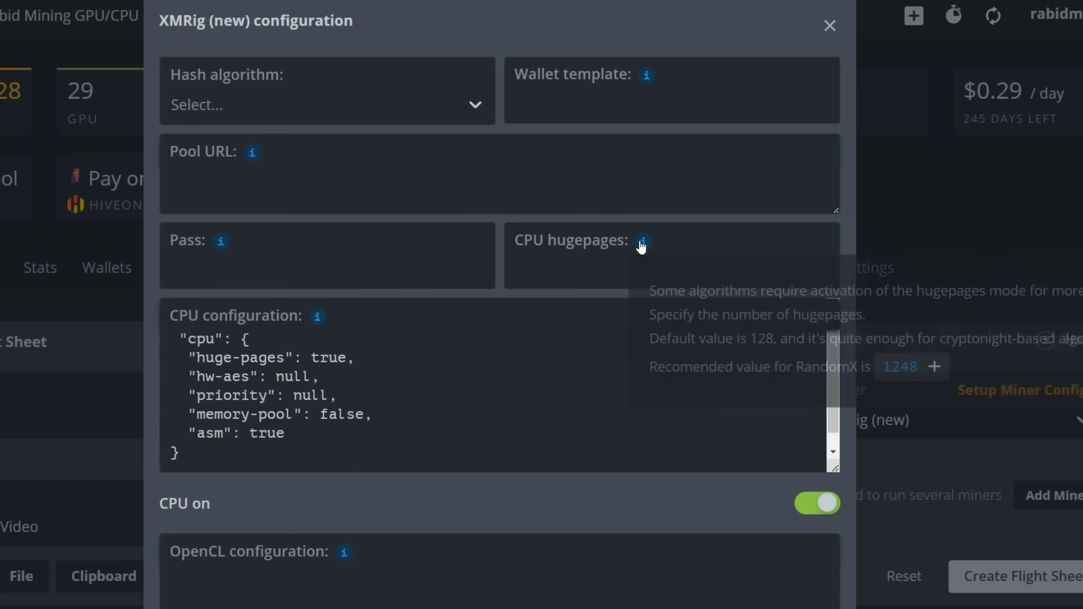
{"action": "left_click", "coordinate": [891, 372]}
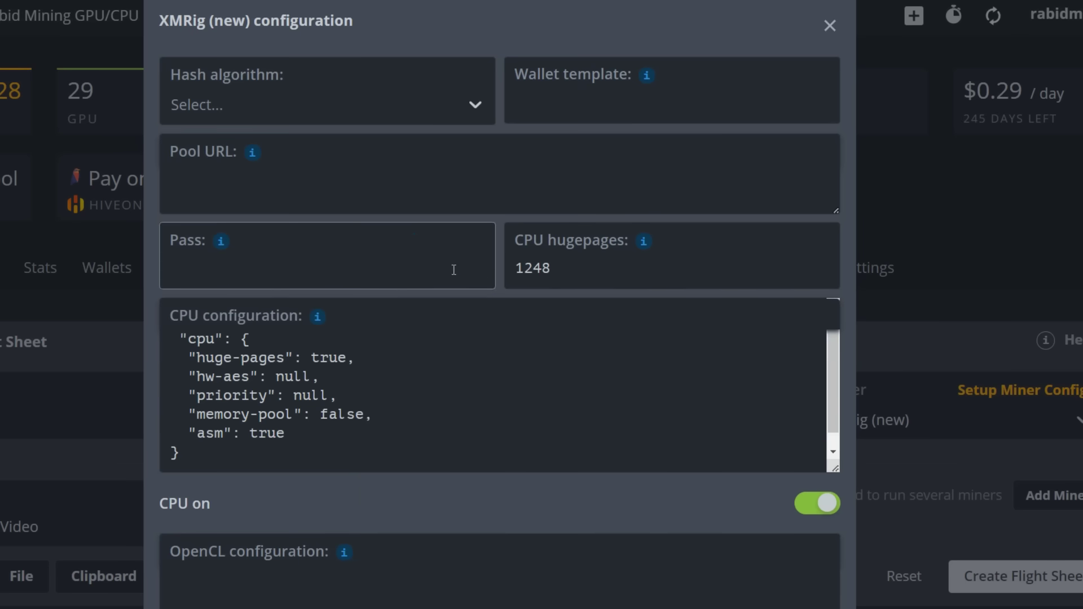
Set the hash algorithm to RandomX (XMR).
{"action": "left_click", "coordinate": [392, 109]}
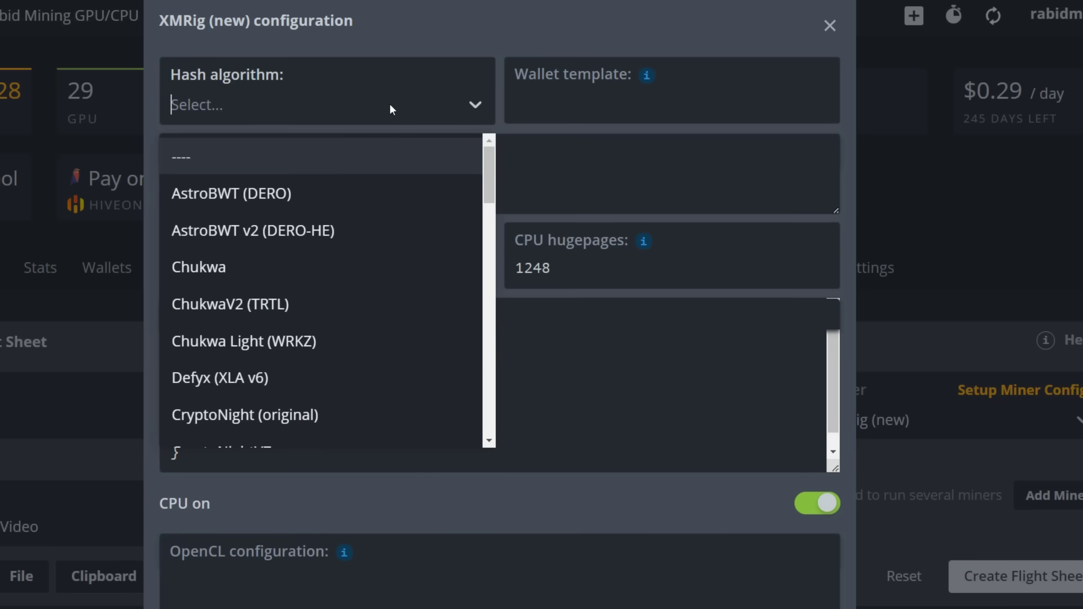
{"action": "type", "text": "rx"}
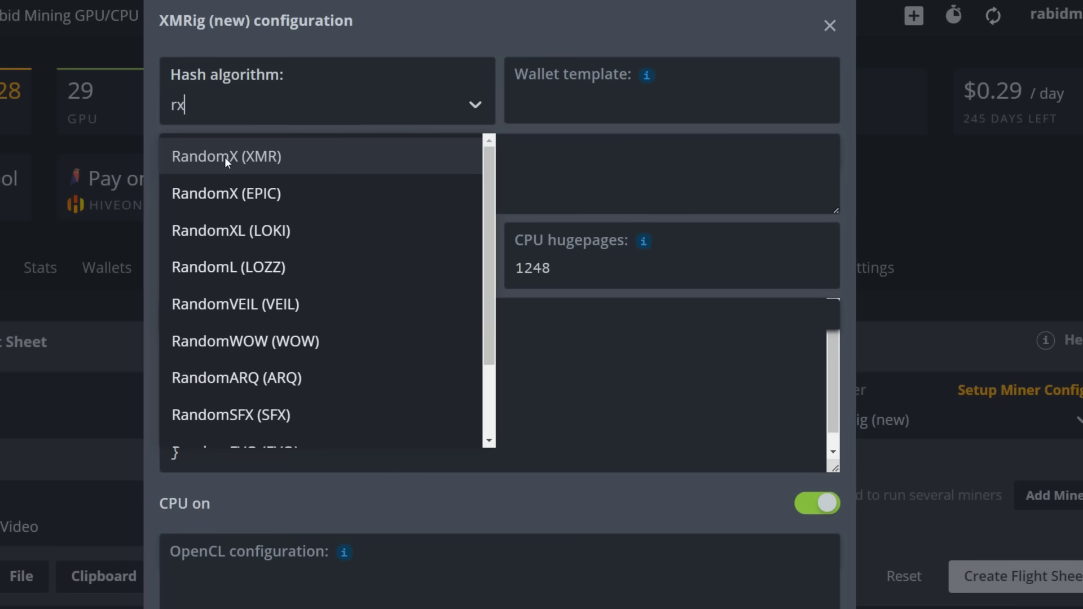
{"action": "left_click", "coordinate": [225, 157]}
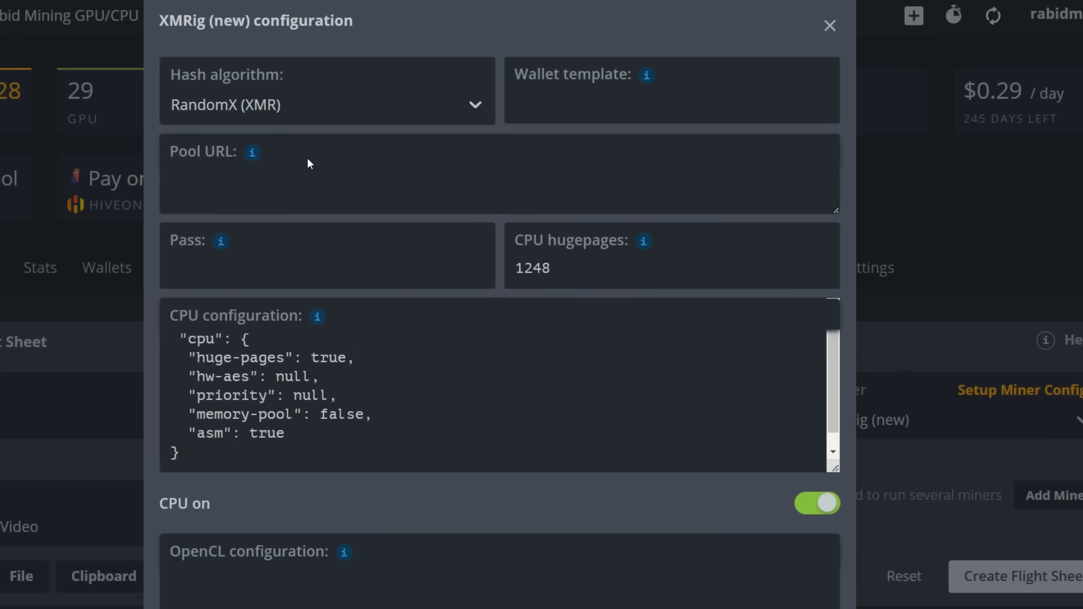
{"action": "left_click", "coordinate": [587, 105]}
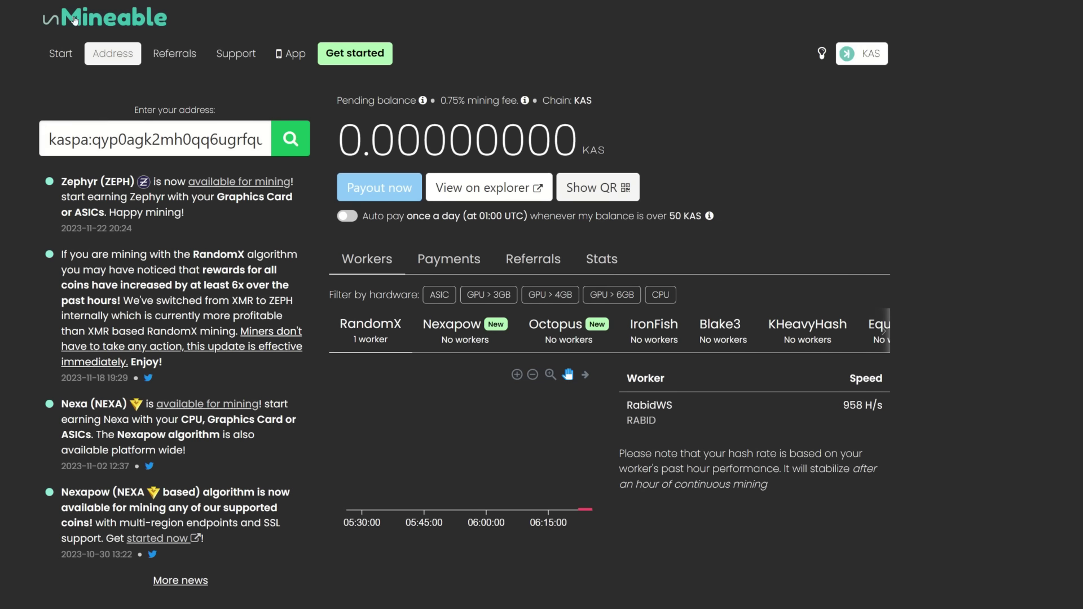
Show unMineable's Kaspa (KAS) CPU instructions with pool rx.unmineable.com and ports 3333, 13333, 80.
{"action": "left_click", "coordinate": [75, 21]}
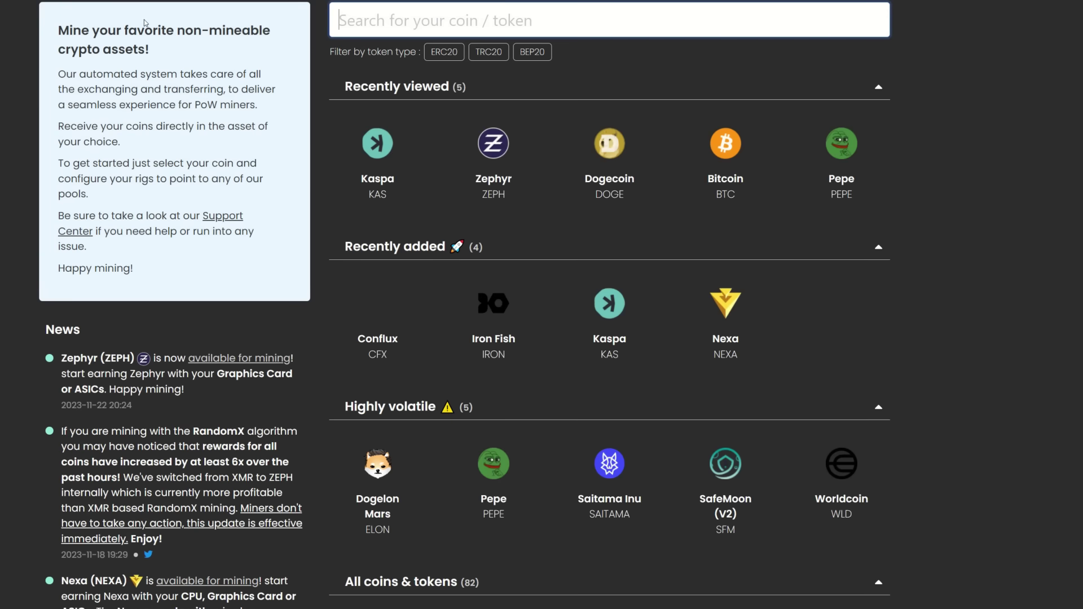
{"action": "left_click", "coordinate": [613, 293]}
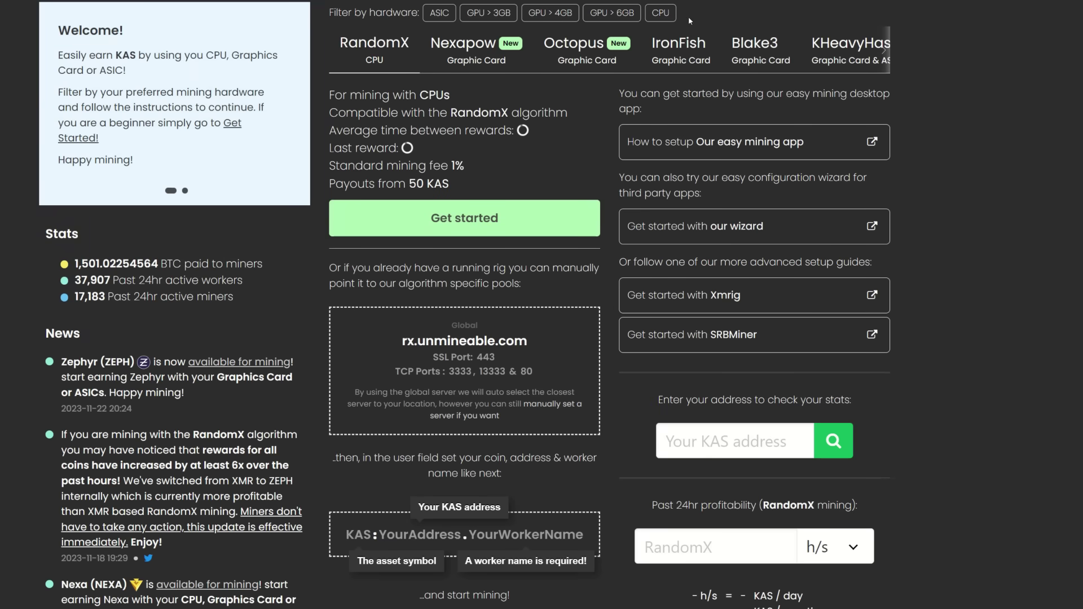
{"action": "left_click", "coordinate": [660, 13]}
{"action": "scroll", "coordinate": [456, 218], "scroll_direction": "down", "scroll_amount": 3}
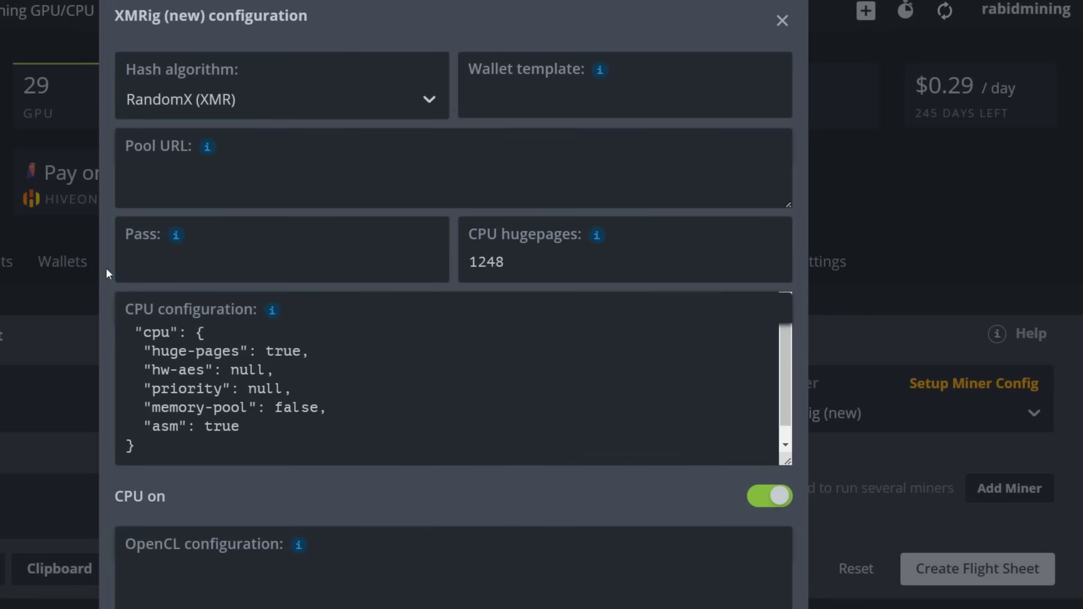
{"action": "left_click", "coordinate": [161, 180]}
{"action": "type", "text": "rx.unmineable.com"}
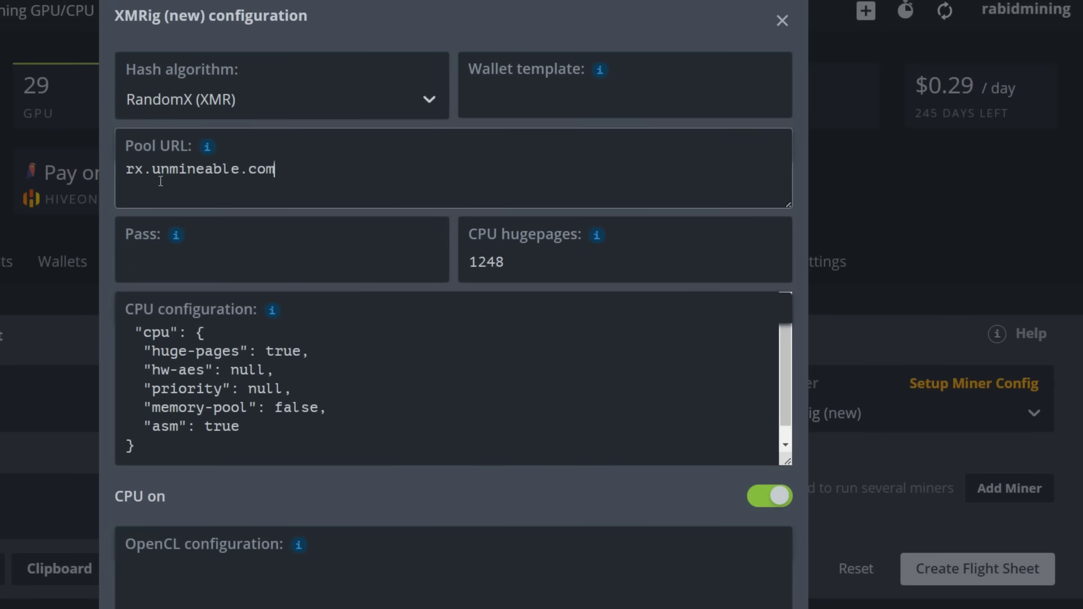
{"action": "type", "text": ":3333"}
{"action": "mouse_move", "coordinate": [600, 69]}
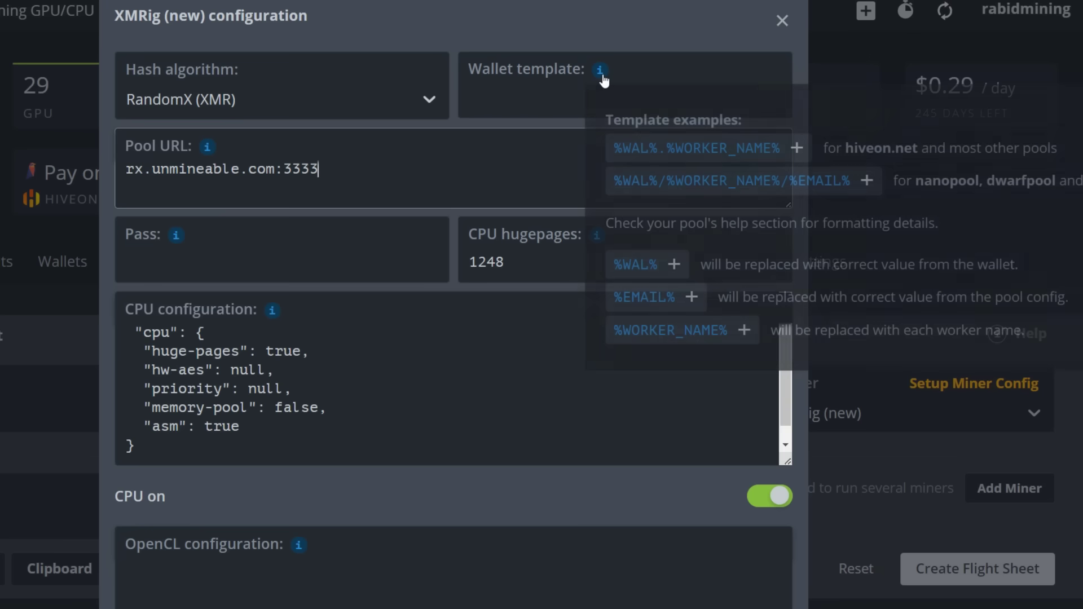
{"action": "left_click", "coordinate": [645, 151]}
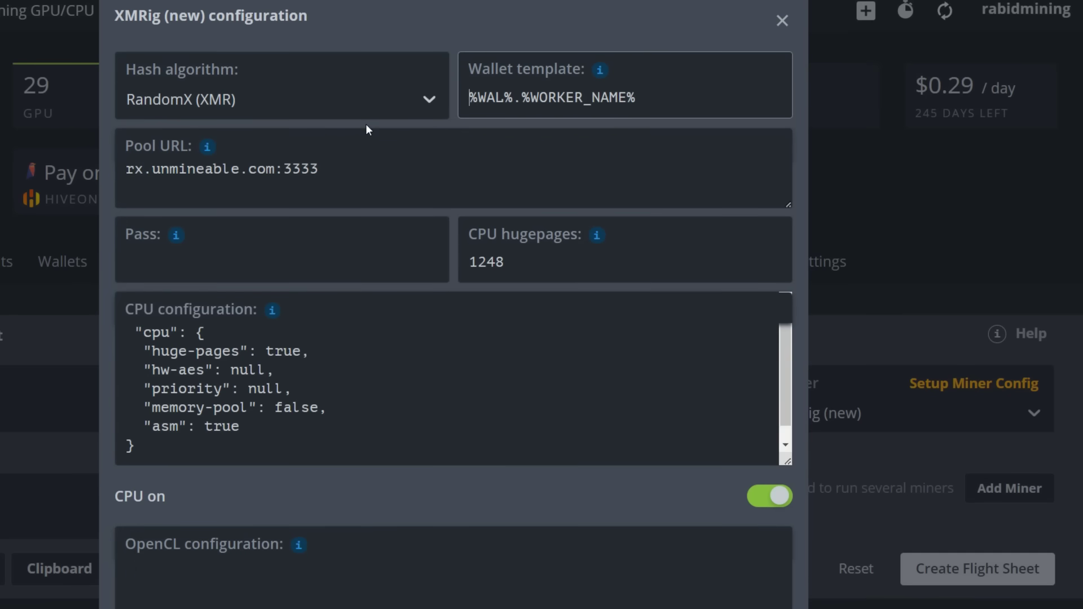
{"action": "type", "text": "KAS"}
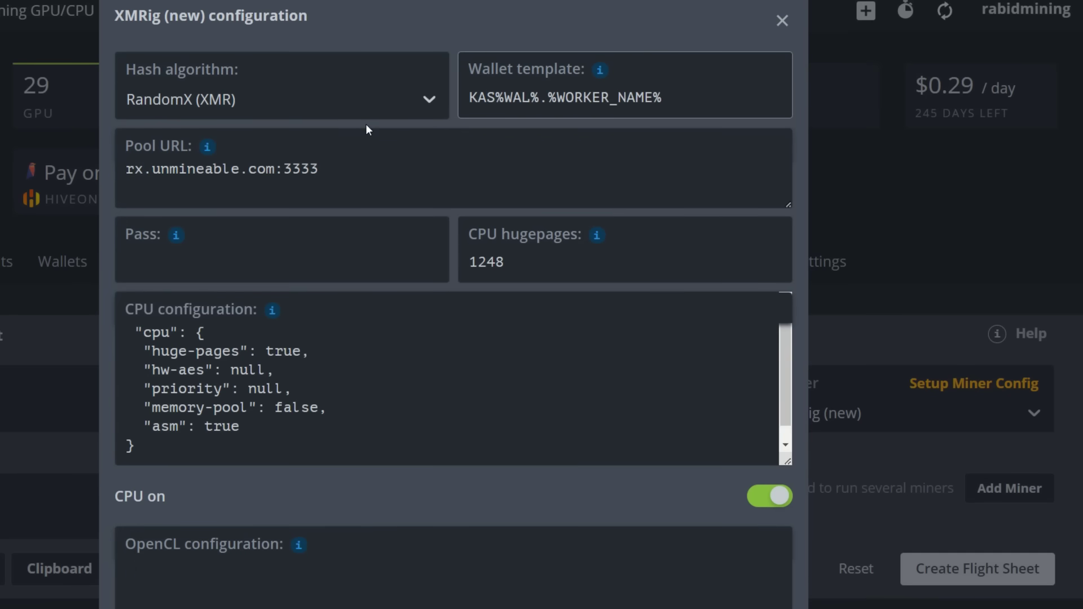
{"action": "type", "text": ":"}
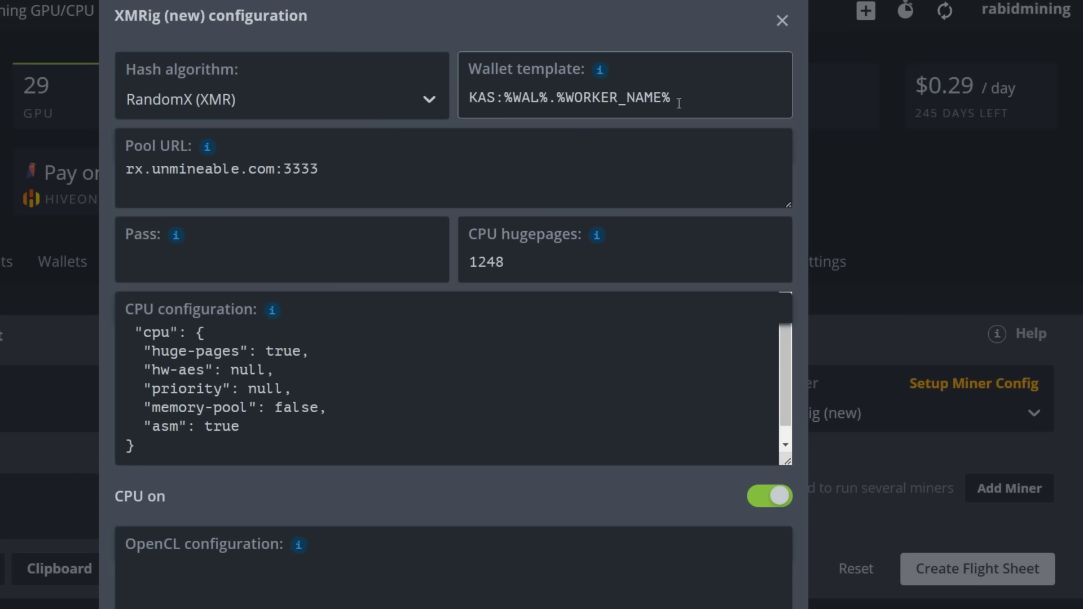
Close the miner configuration, save the Unminable Video flight sheet, and go to Workers.
{"action": "scroll", "coordinate": [453, 305], "scroll_direction": "down", "scroll_amount": 2}
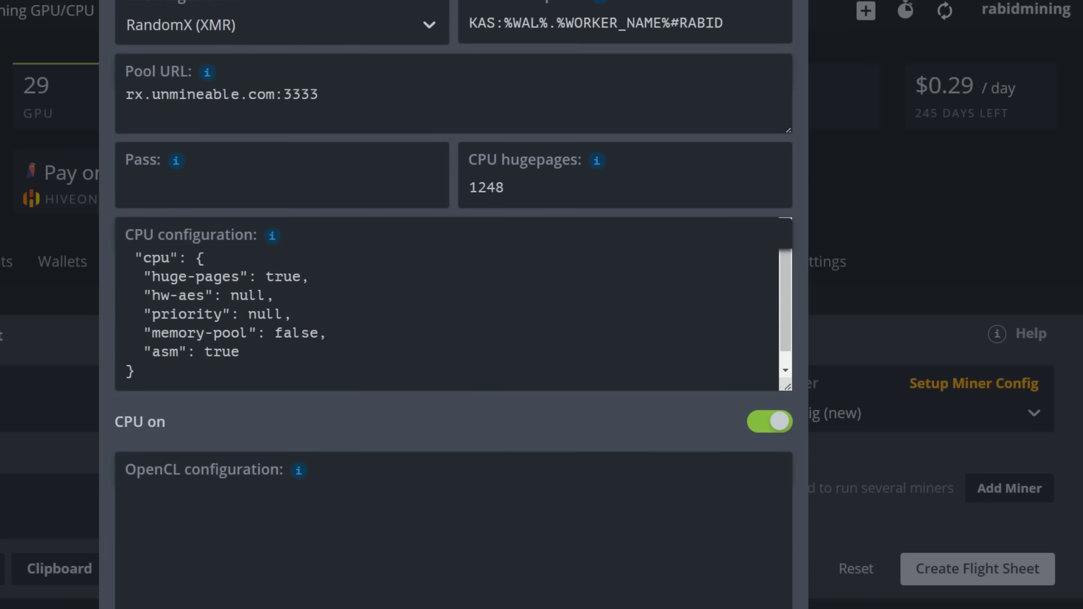
{"action": "key", "text": "Escape"}
{"action": "left_click", "coordinate": [947, 570]}
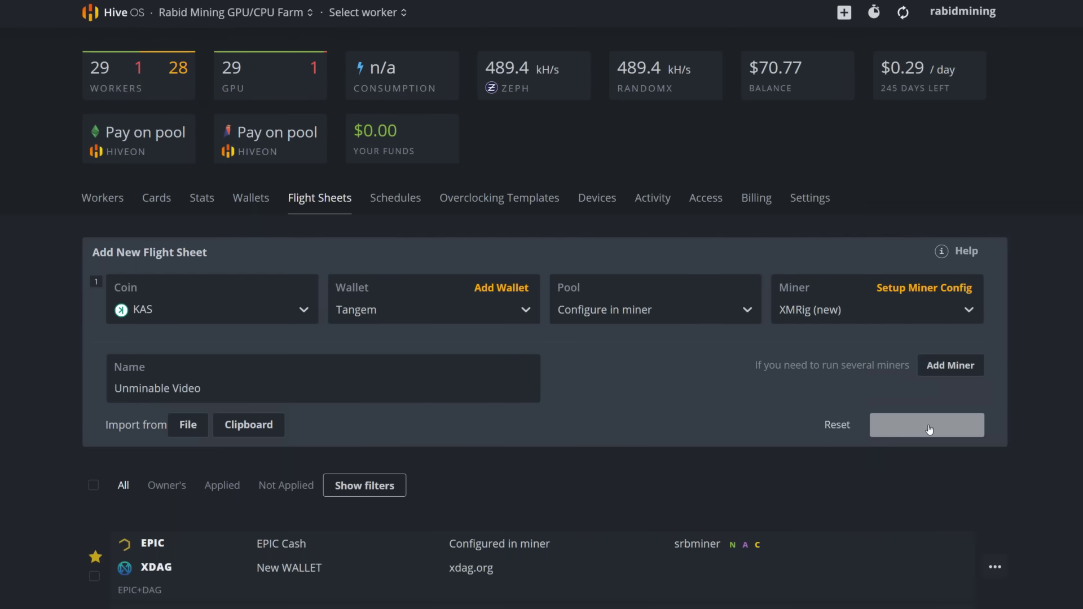
{"action": "scroll", "coordinate": [565, 486], "scroll_direction": "up", "scroll_amount": 15}
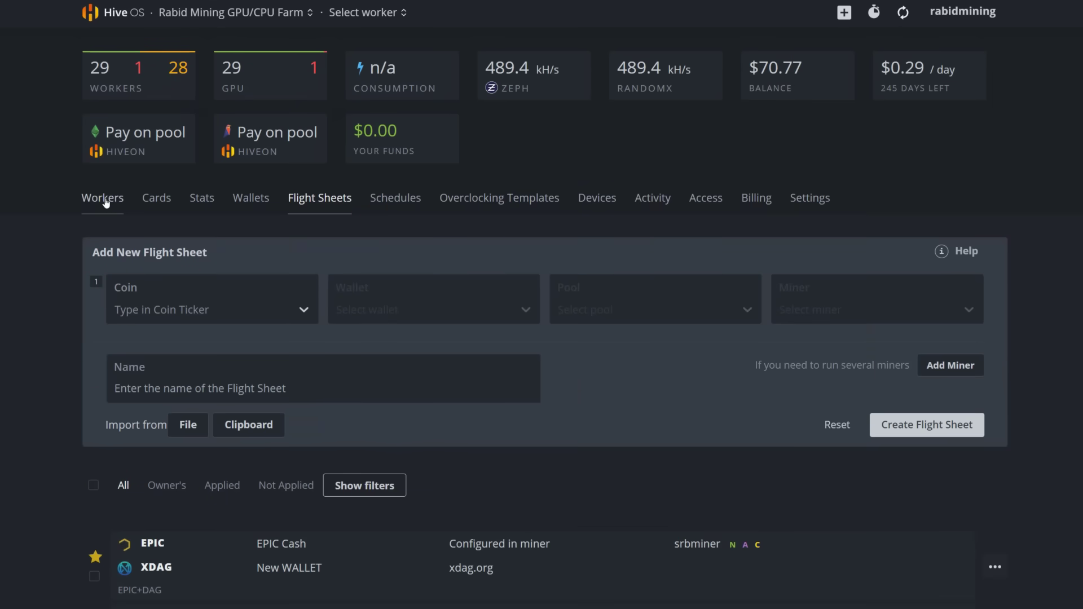
{"action": "left_click", "coordinate": [104, 199]}
Launch the KAS Unminable Video flight sheet on Rig01 and return to the rig's overview.
{"action": "left_click", "coordinate": [129, 430]}
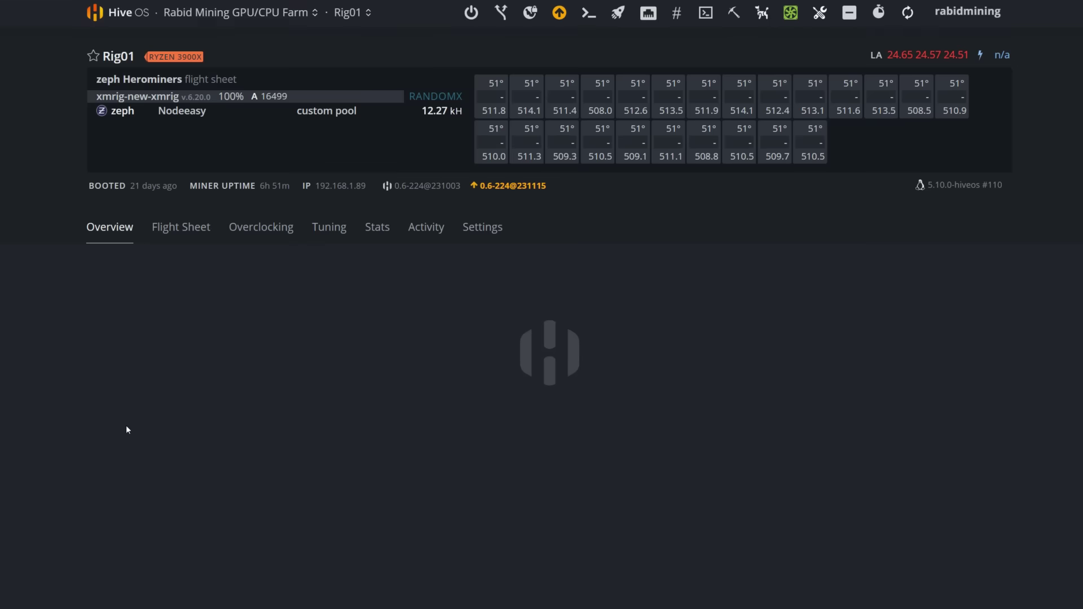
{"action": "left_click", "coordinate": [189, 233]}
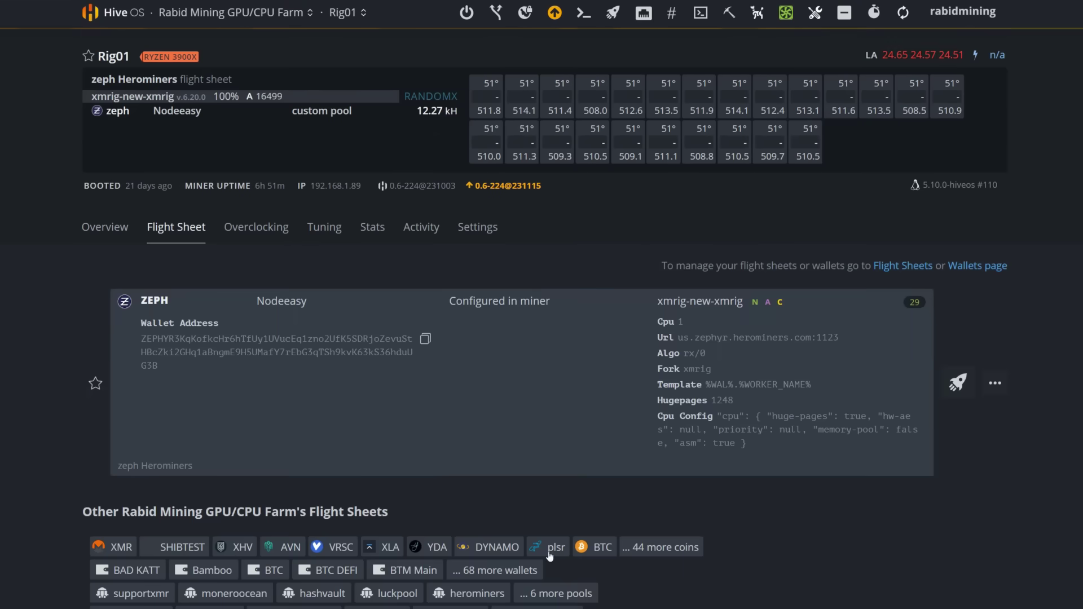
{"action": "scroll", "coordinate": [198, 256], "scroll_direction": "down", "scroll_amount": 14}
{"action": "scroll", "coordinate": [521, 315], "scroll_direction": "down", "scroll_amount": 8}
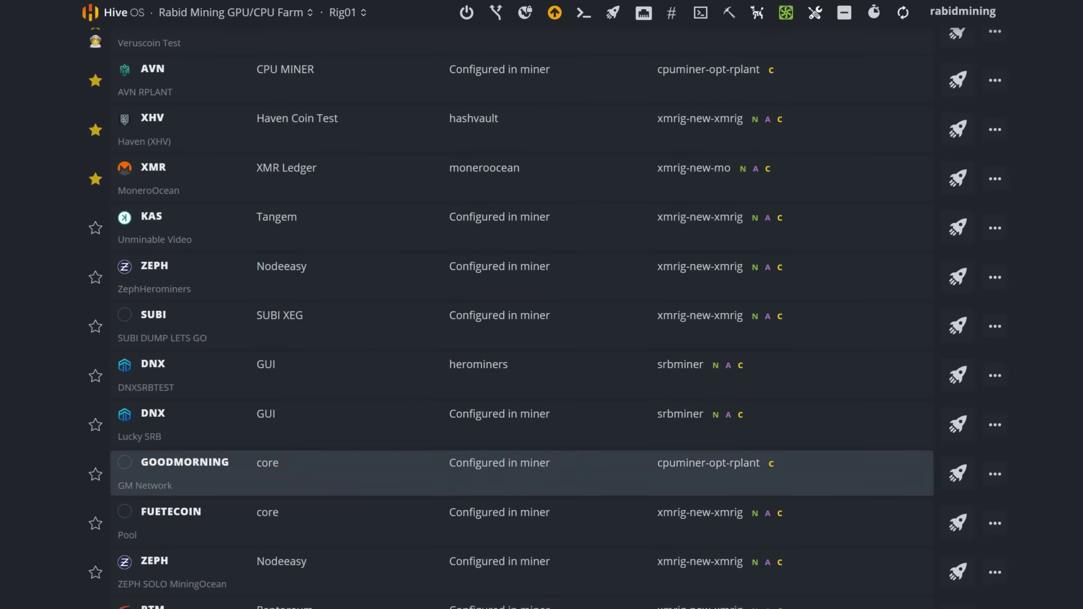
{"action": "scroll", "coordinate": [522, 315], "scroll_direction": "up", "scroll_amount": 6}
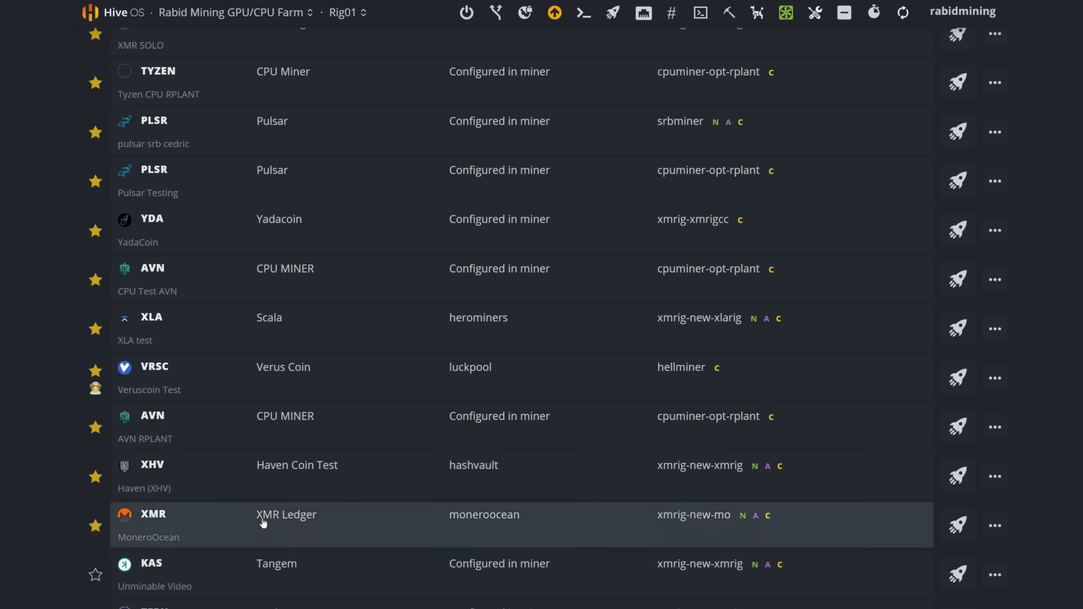
{"action": "left_click", "coordinate": [956, 575]}
{"action": "scroll", "coordinate": [675, 601], "scroll_direction": "up", "scroll_amount": 10}
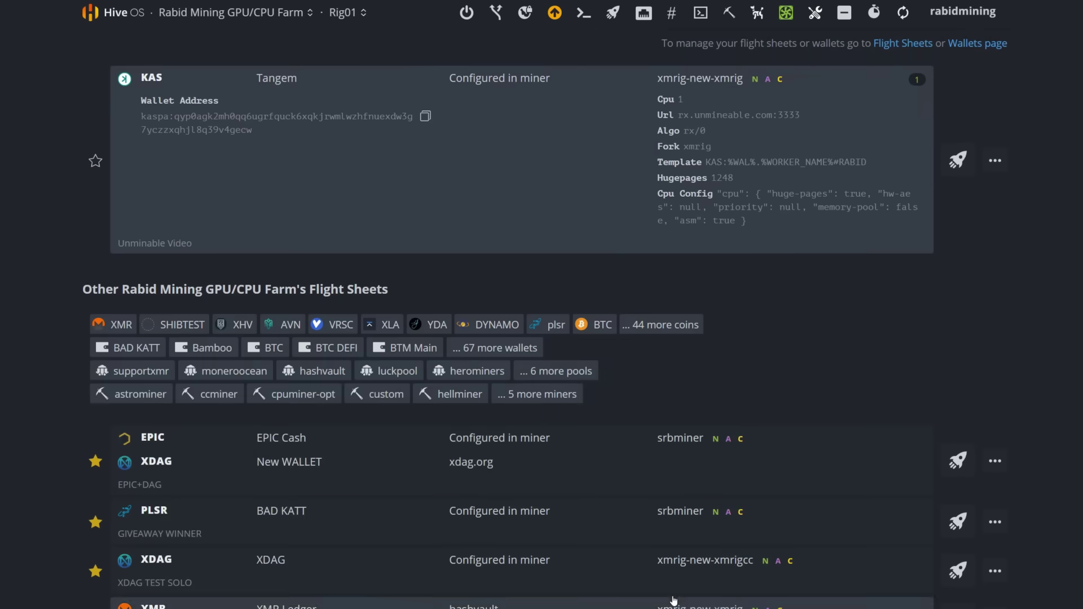
{"action": "scroll", "coordinate": [674, 598], "scroll_direction": "up", "scroll_amount": 4}
{"action": "left_click", "coordinate": [109, 255]}
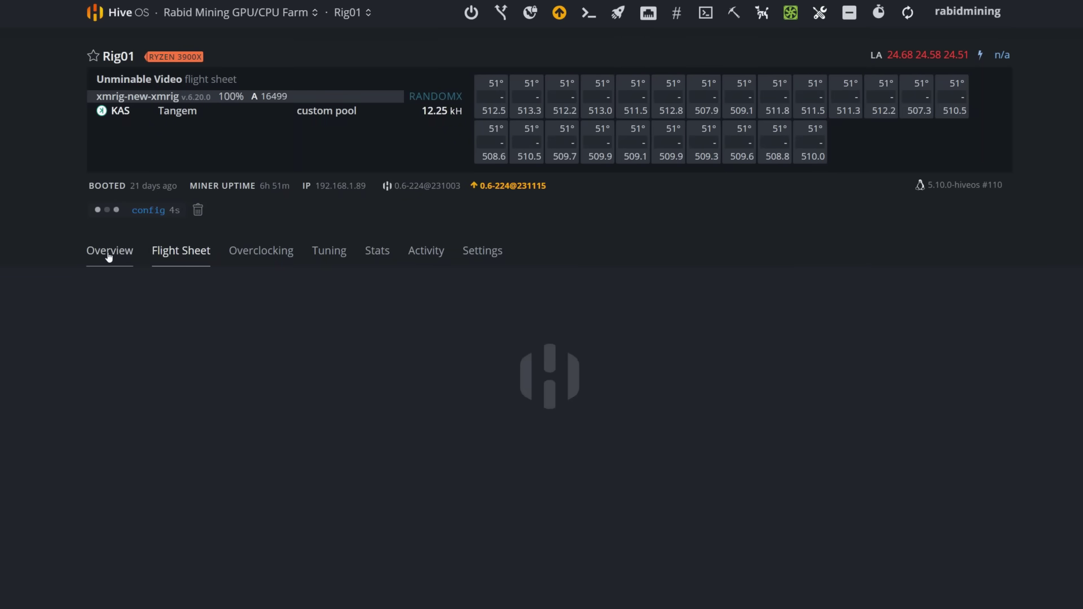